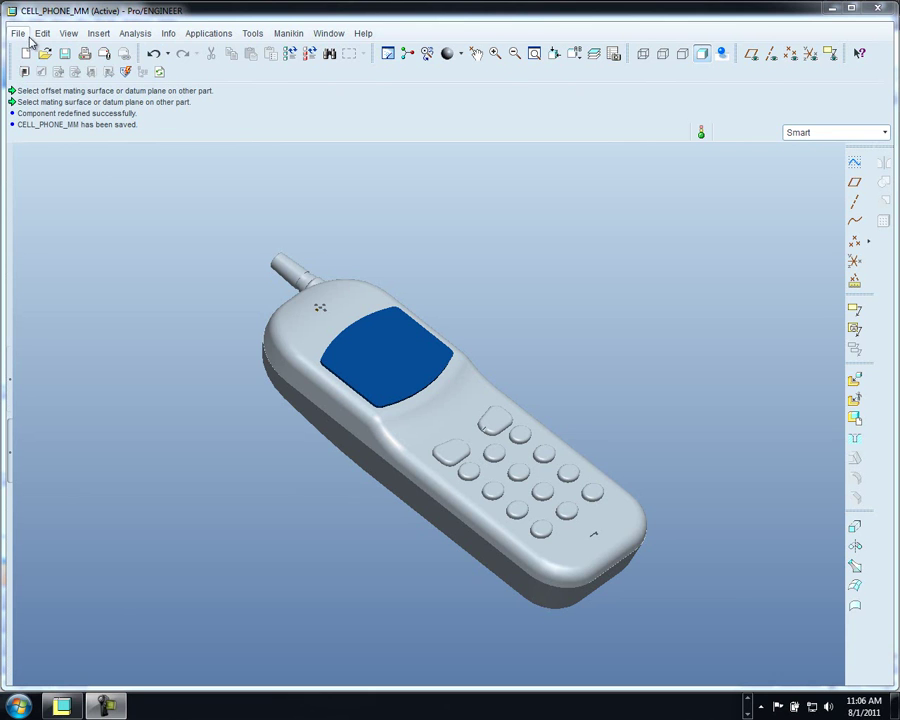
# Show the Autodesk Vault submenu from Pro/ENGINEER's File menu
pyautogui.click(18, 35)
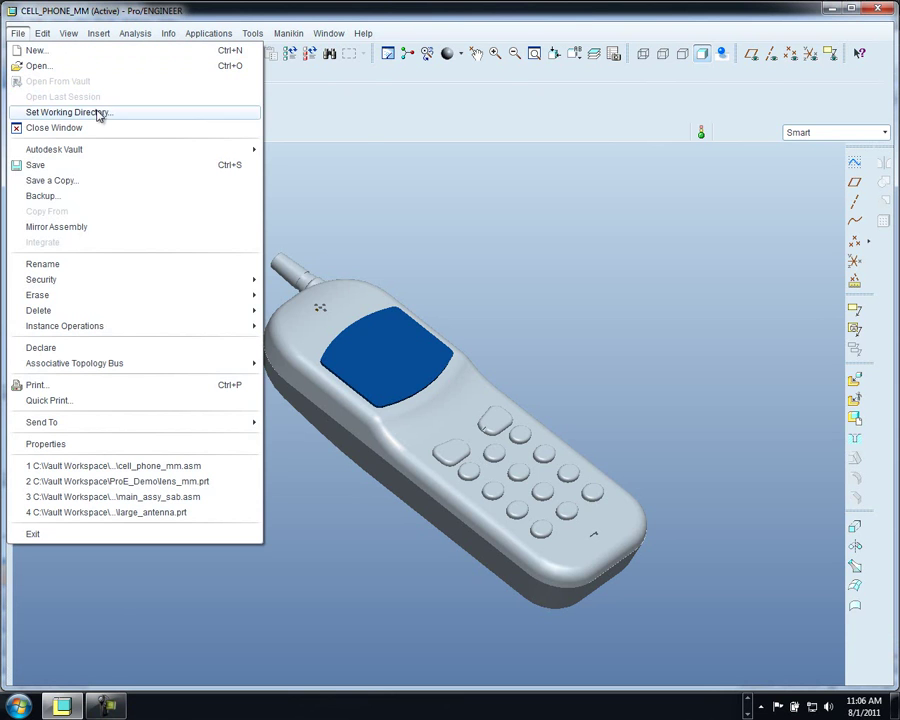
pyautogui.moveTo(106, 152)
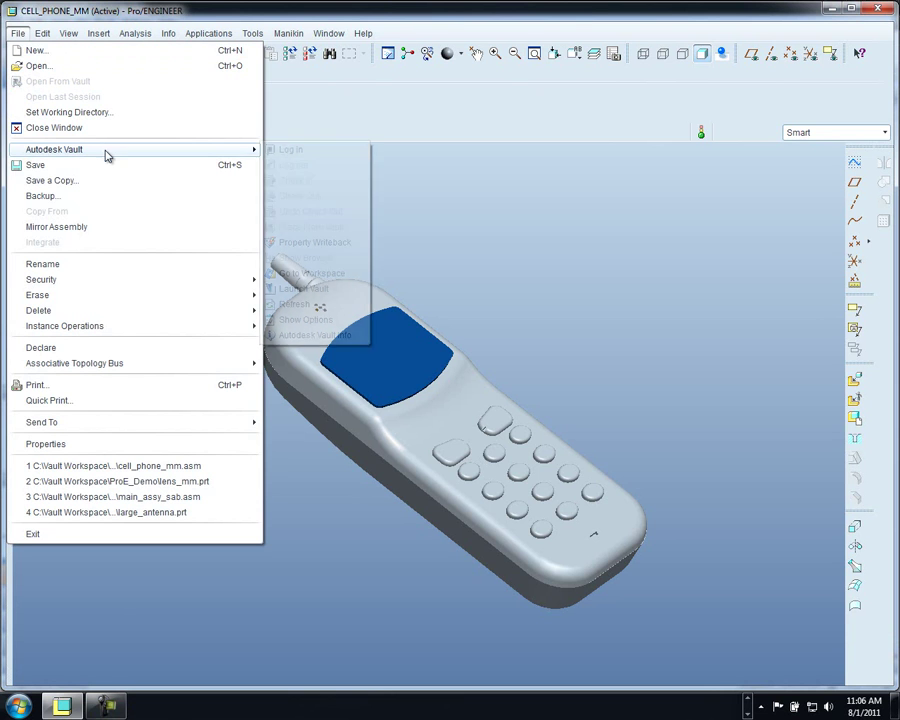
# Choose Log in, move the Log into Vault dialog aside, and confirm to connect to DemoVault on localhost
pyautogui.click(293, 152)
pyautogui.moveTo(406, 266); pyautogui.dragTo(396, 252)
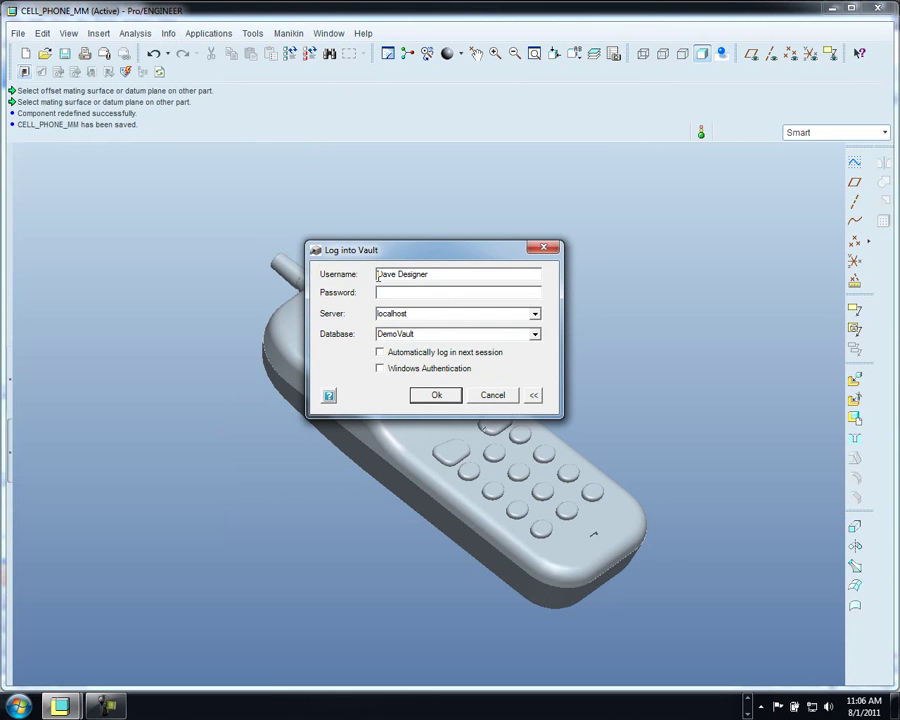
pyautogui.click(437, 394)
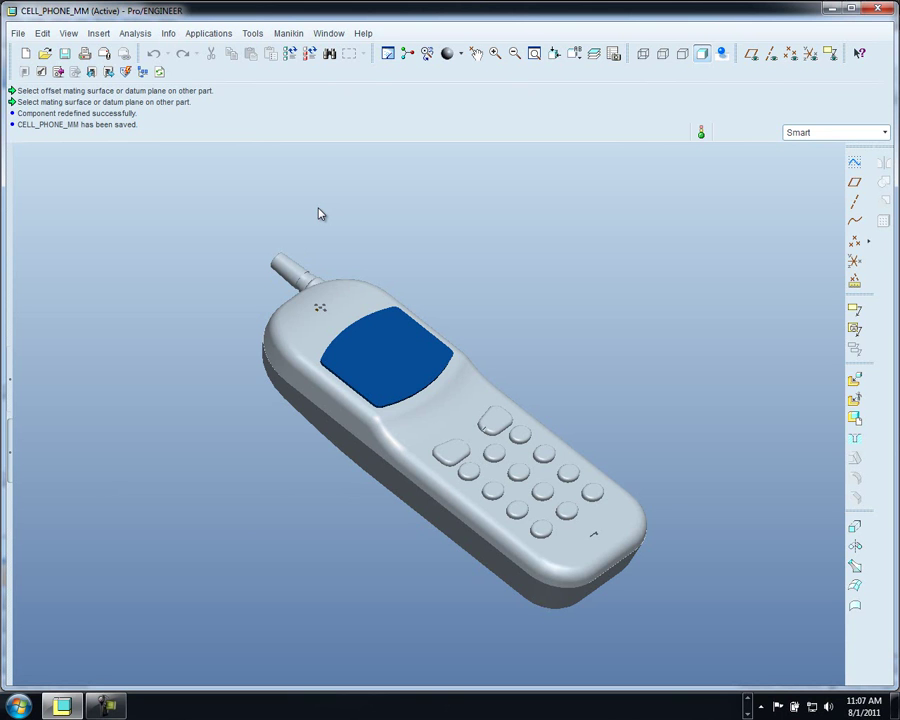
# Add a designated String parameter ProE_Prop with value 'Cell Phone Assembly' to CELL_PHONE_MM
pyautogui.click(252, 33)
pyautogui.click(272, 66)
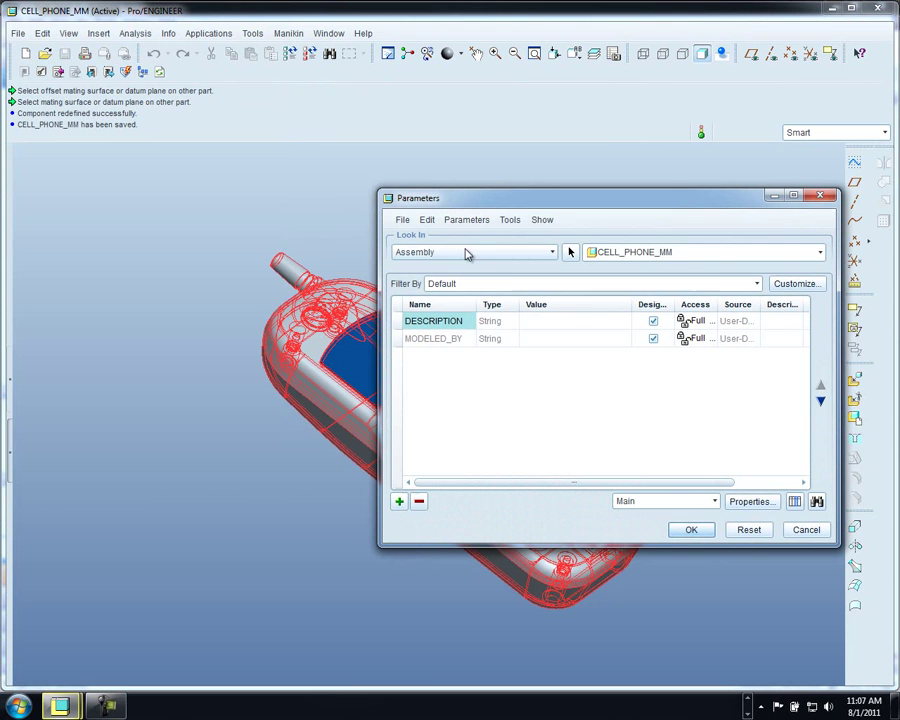
pyautogui.click(400, 503)
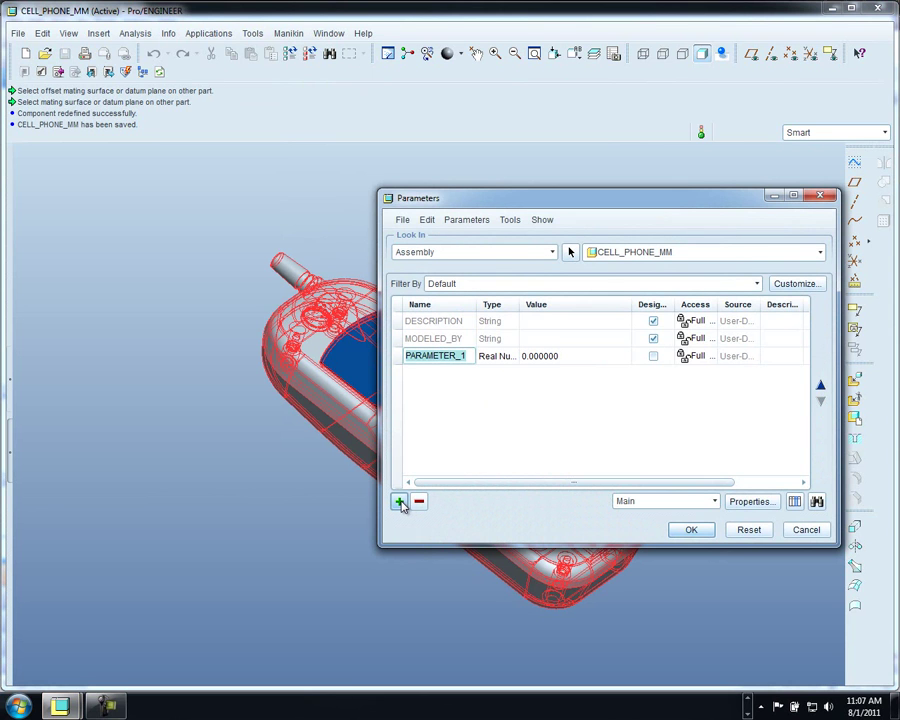
pyautogui.write('ProE')
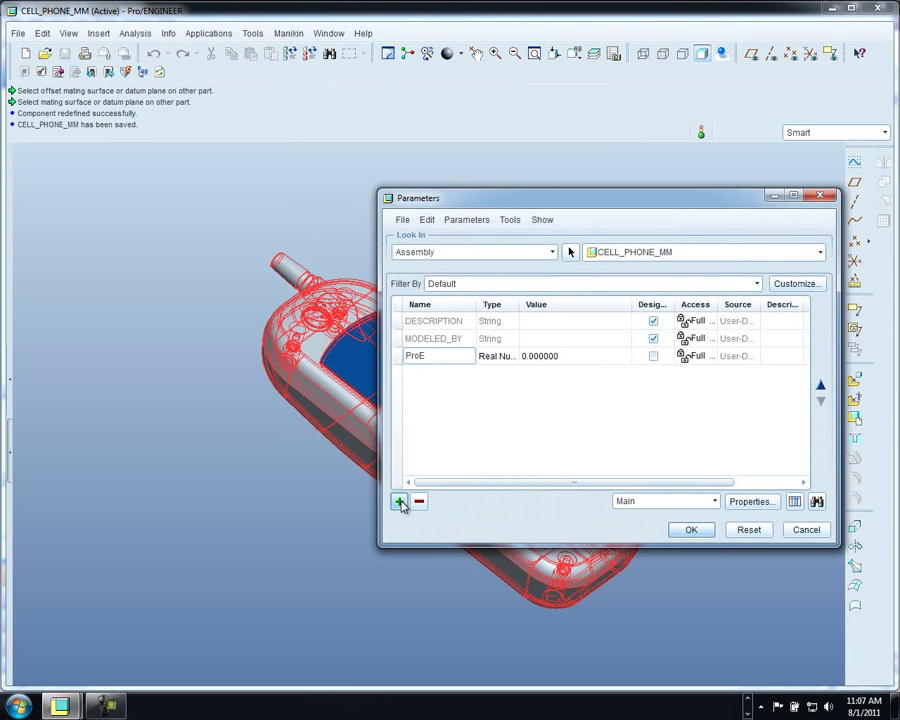
pyautogui.write('_Prop')
pyautogui.click(502, 357)
pyautogui.click(502, 357)
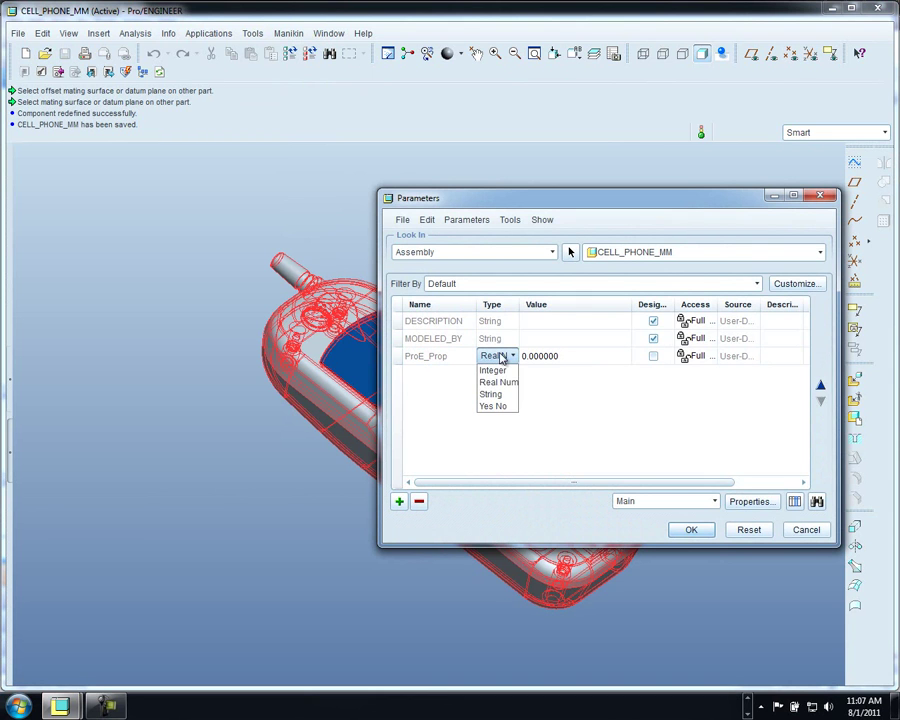
pyautogui.click(497, 395)
pyautogui.click(537, 355)
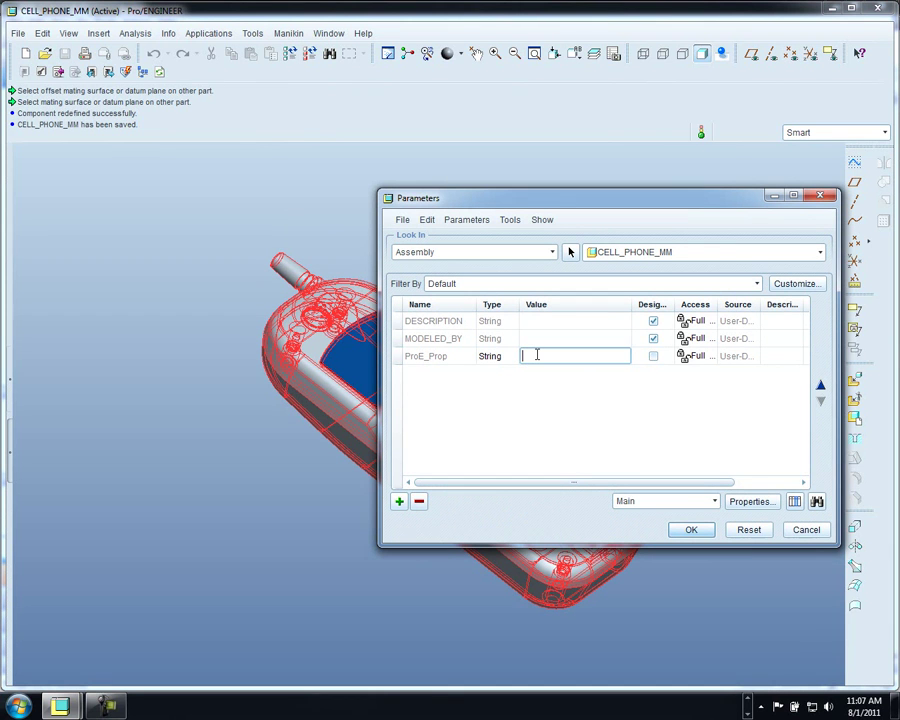
pyautogui.write('Cell Phone Assem')
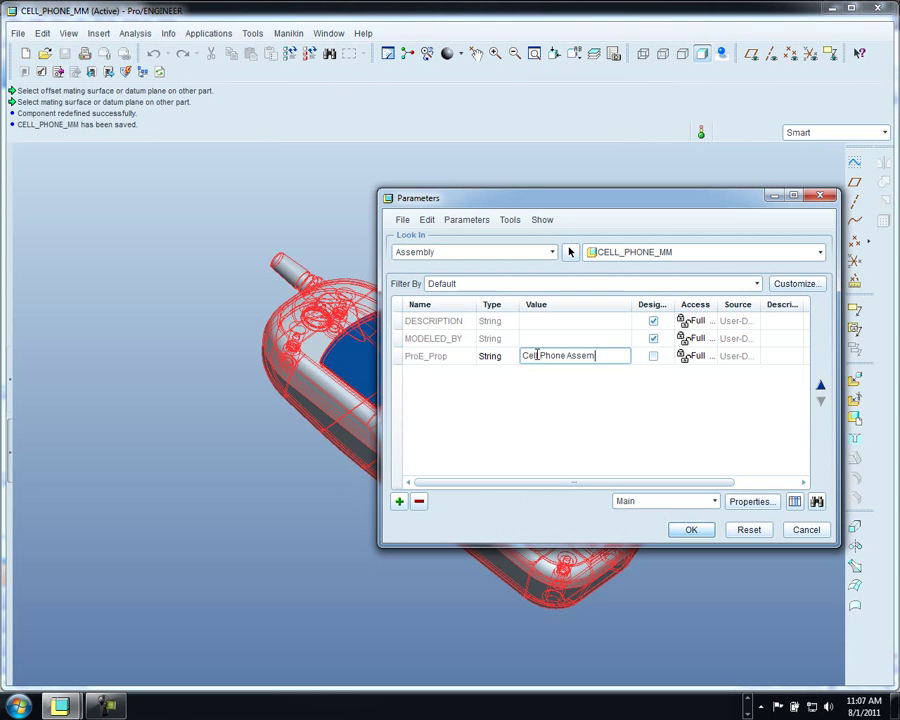
pyautogui.write('bly')
pyautogui.click(653, 356)
pyautogui.click(696, 532)
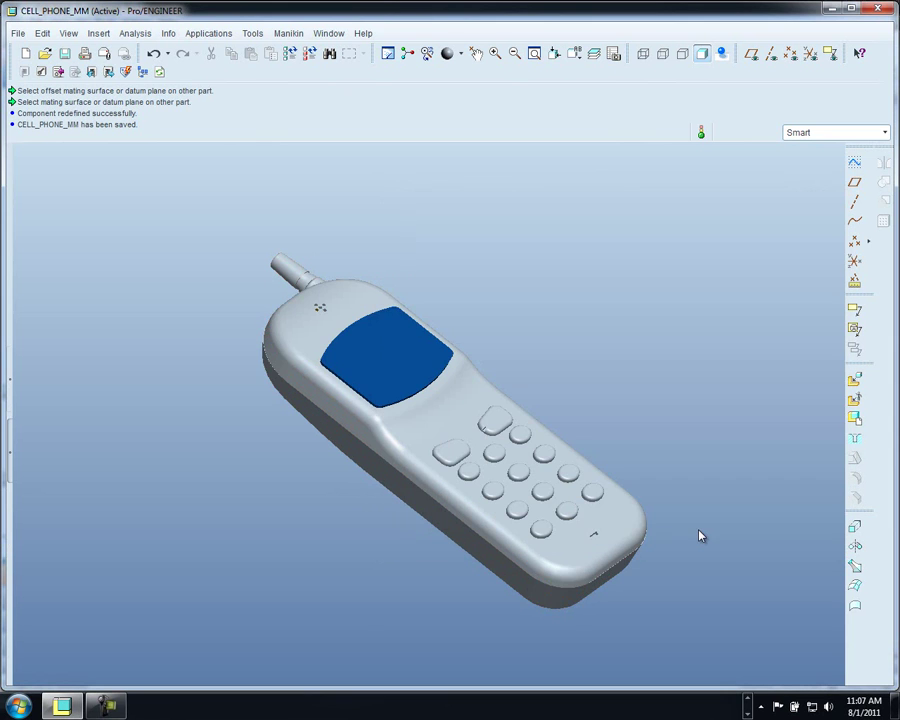
pyautogui.click(383, 363)
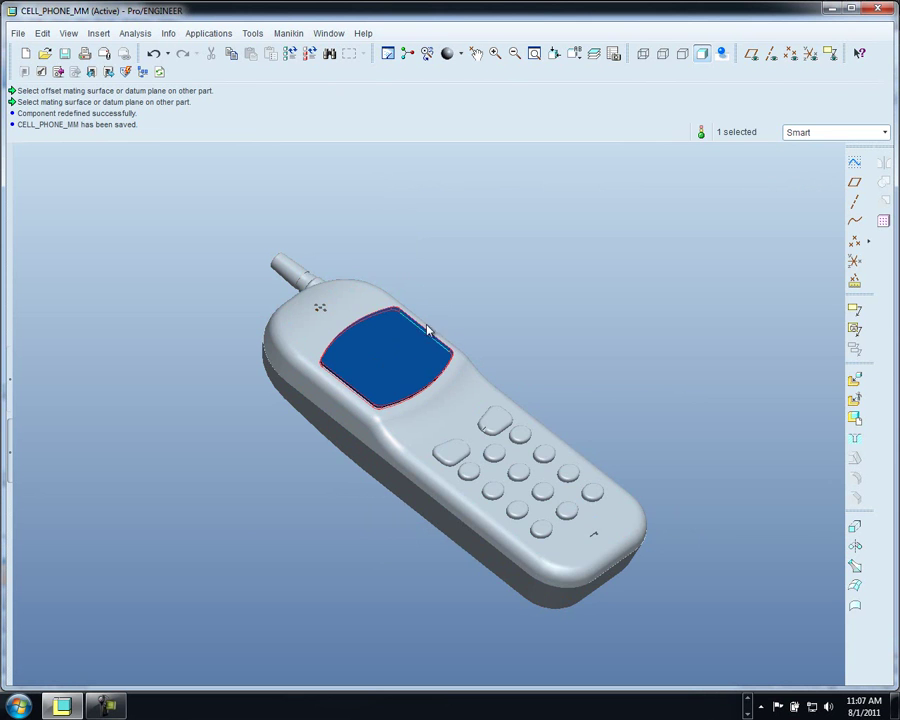
pyautogui.rightClick(456, 305)
pyautogui.click(482, 341)
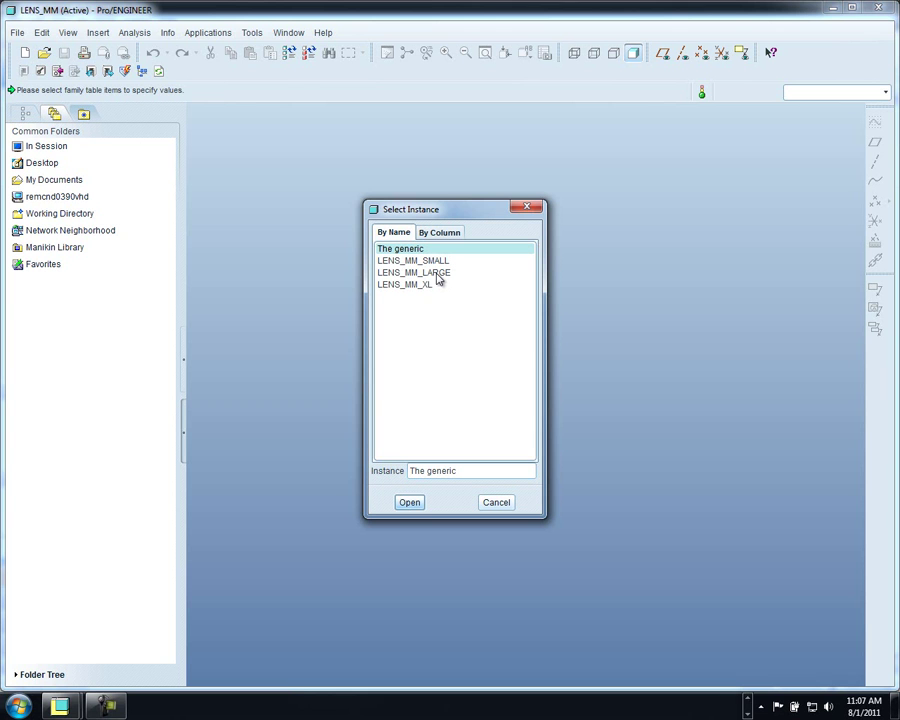
pyautogui.click(410, 503)
pyautogui.click(19, 33)
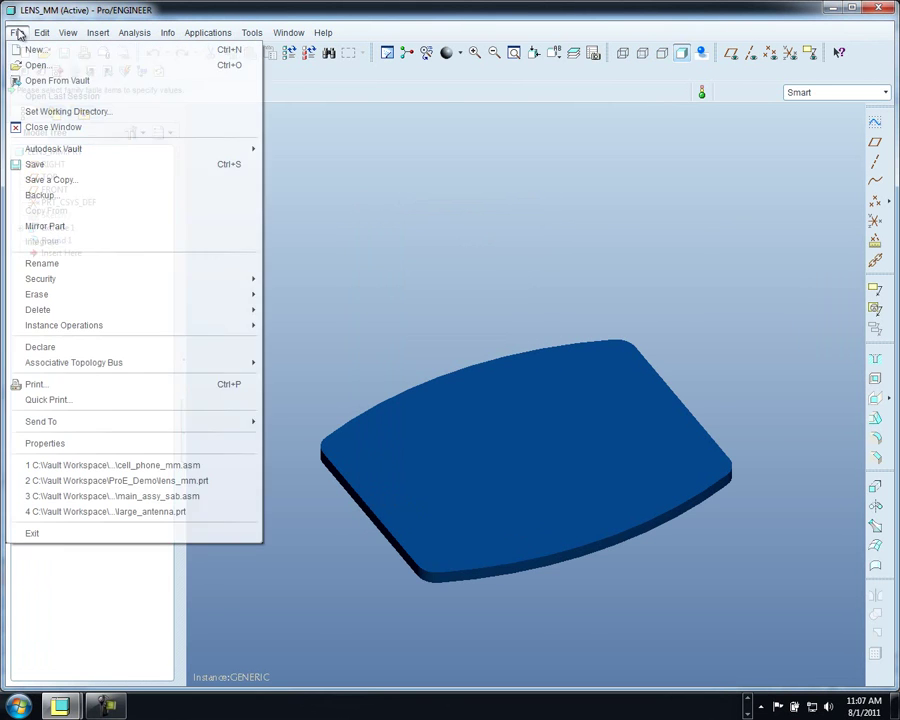
pyautogui.click(46, 127)
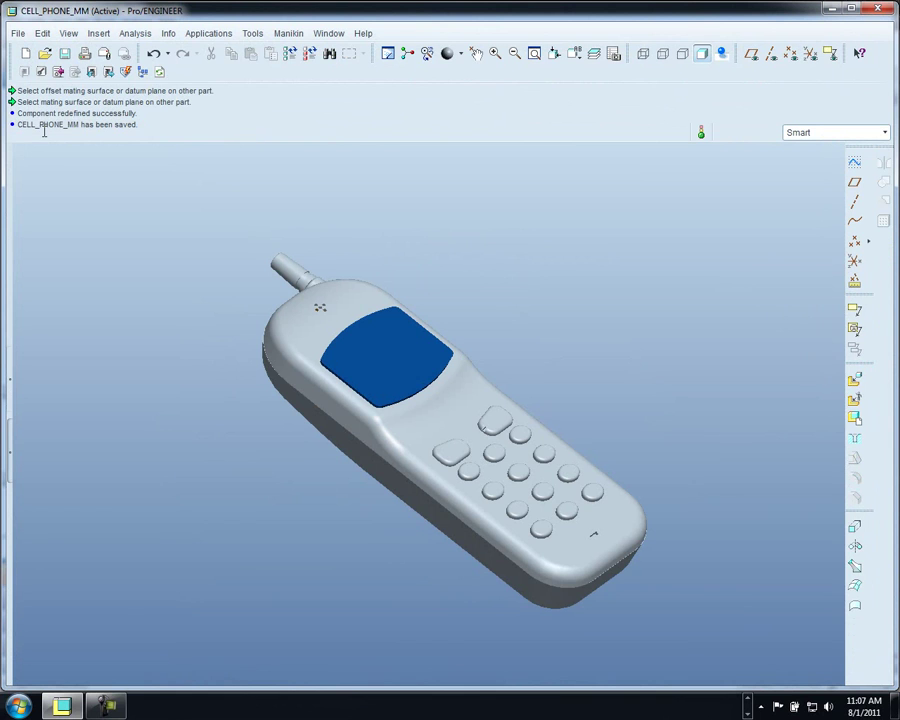
# Start a Vault check-in of the assembly and widen the Name column to read full part names
pyautogui.click(58, 71)
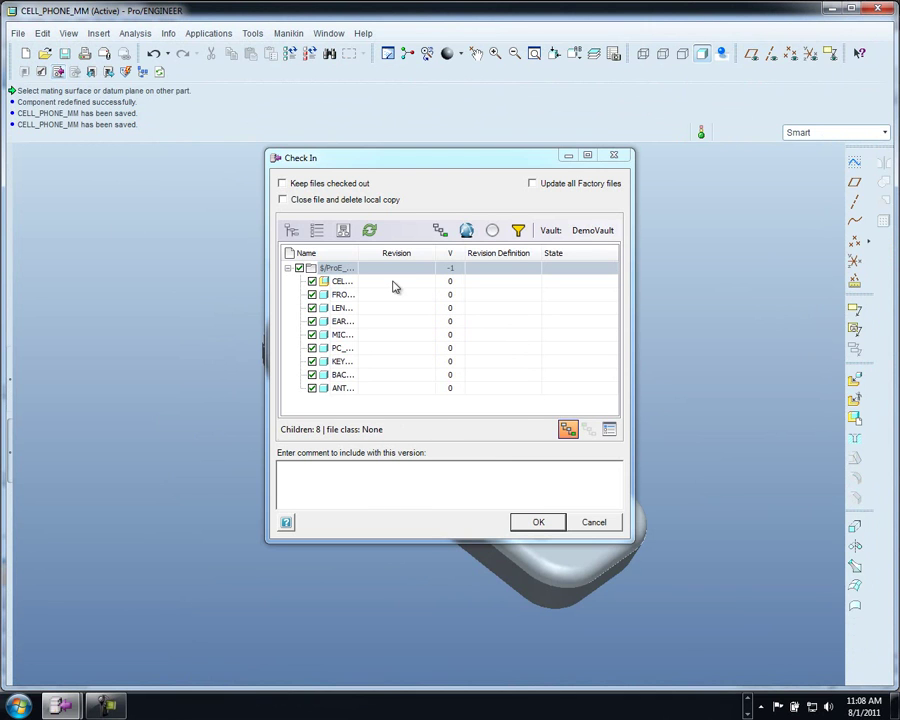
pyautogui.click(340, 268)
pyautogui.moveTo(358, 253); pyautogui.dragTo(441, 253)
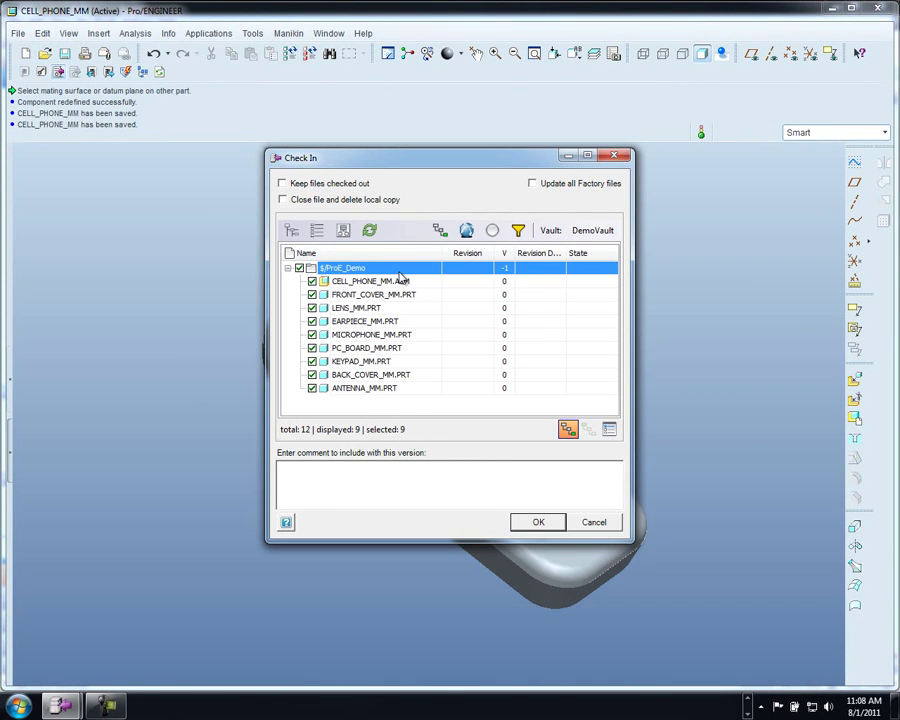
# Enter the check-in comment 'Inital check-in to Vault' and tick Update all Factory files
pyautogui.click(355, 473)
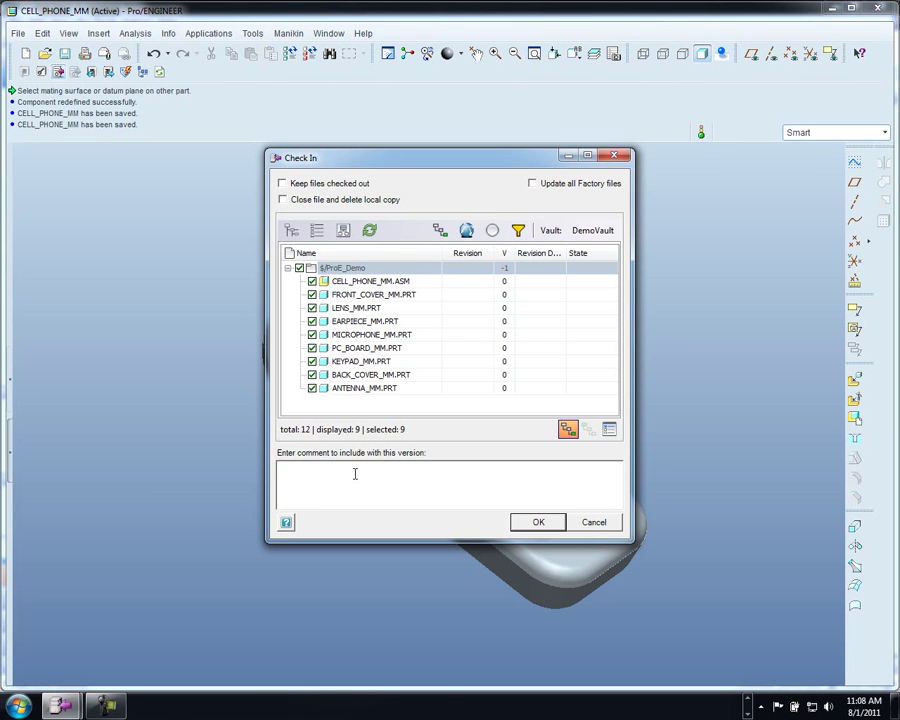
pyautogui.write('Inital check-in to Vault')
pyautogui.click(532, 184)
pyautogui.click(533, 184)
# Confirm the check-in of all 12 CELL_PHONE_MM files into DemoVault
pyautogui.click(537, 522)
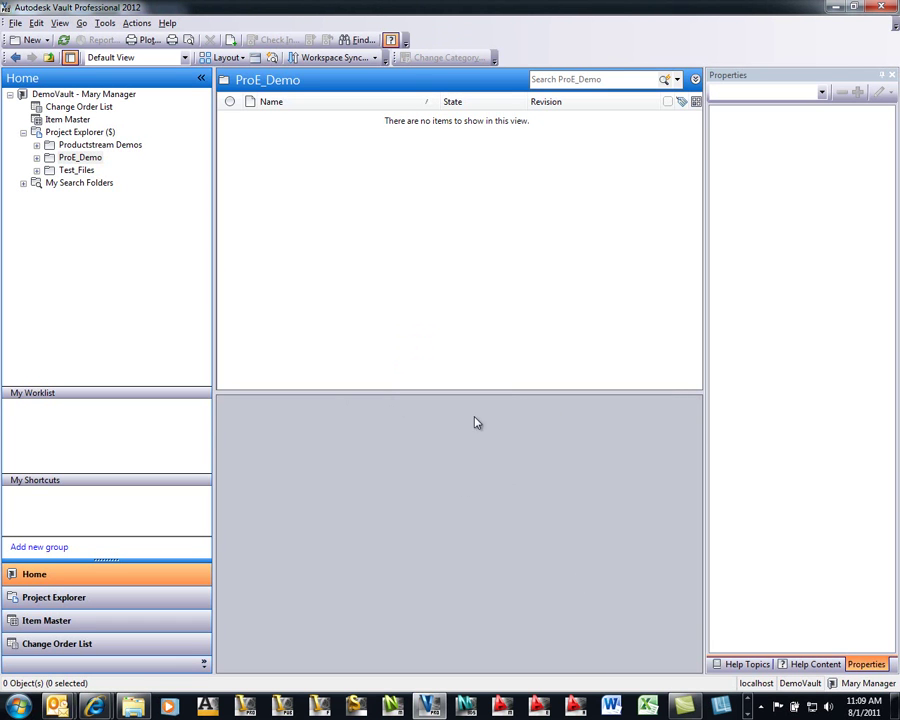
# Refresh Vault, open the ProE_Demo folder, and preview CELL_PHONE_MM.ASM revision A in 3D with orbit and zoom
pyautogui.click(63, 40)
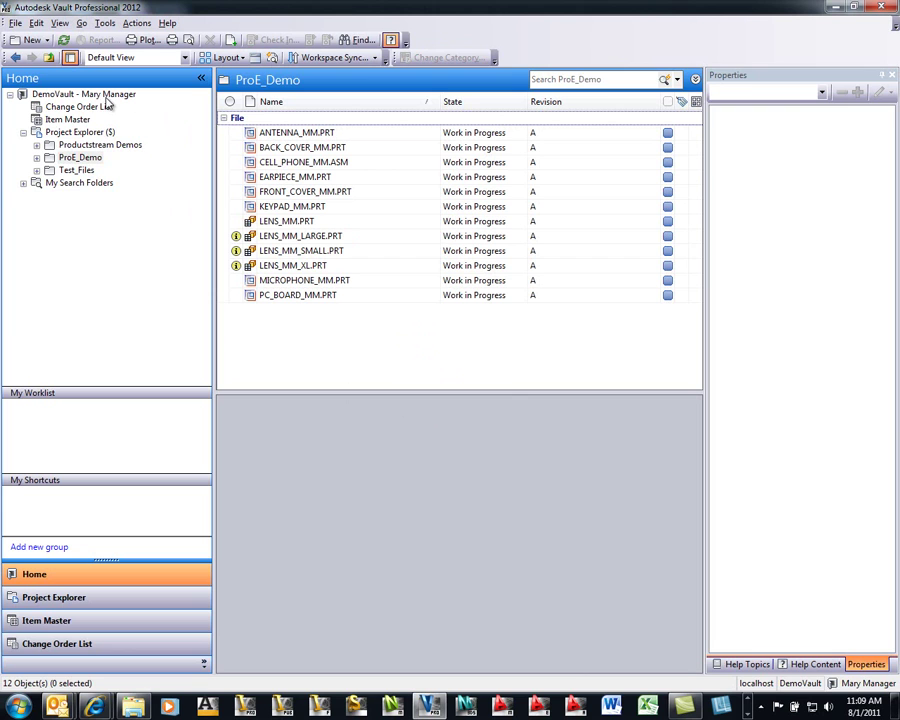
pyautogui.click(74, 160)
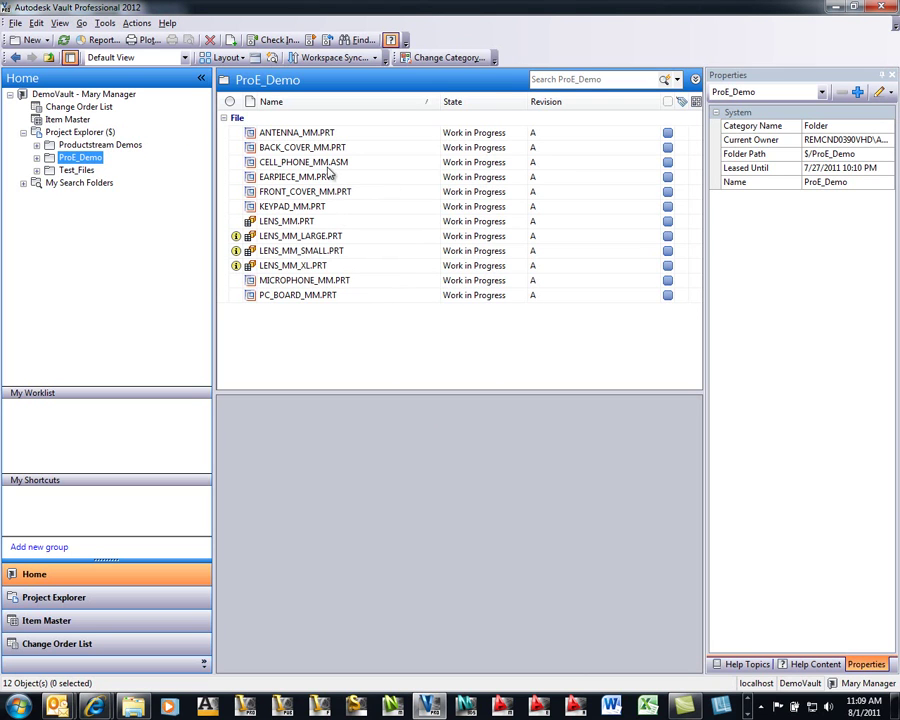
pyautogui.click(299, 166)
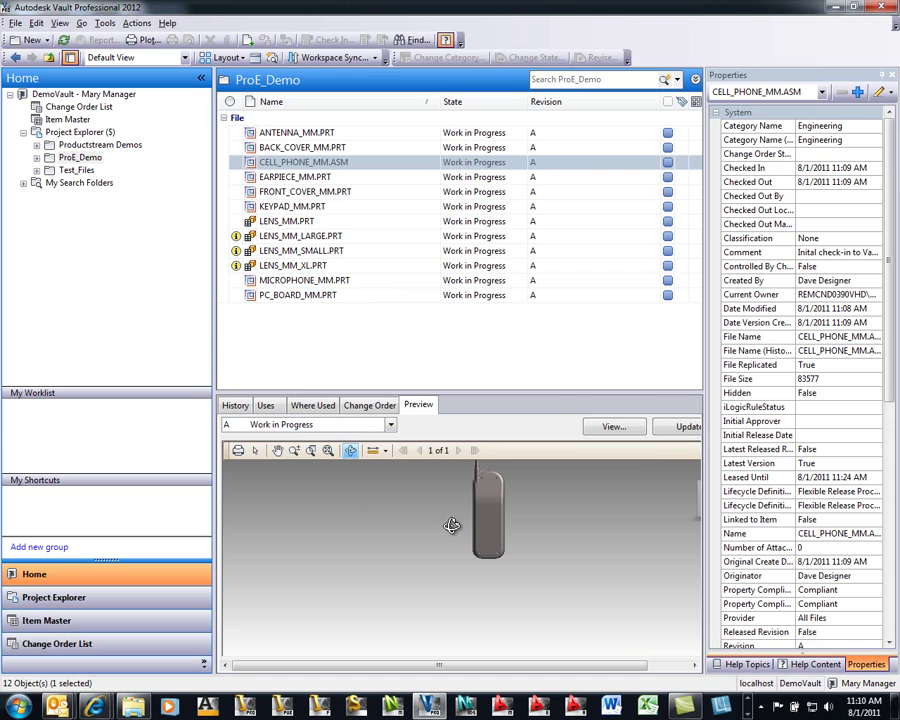
pyautogui.moveTo(488, 512)
pyautogui.mouseDown()
pyautogui.moveTo(428, 532)
pyautogui.moveTo(295, 546)
pyautogui.moveTo(415, 512)
pyautogui.mouseUp()
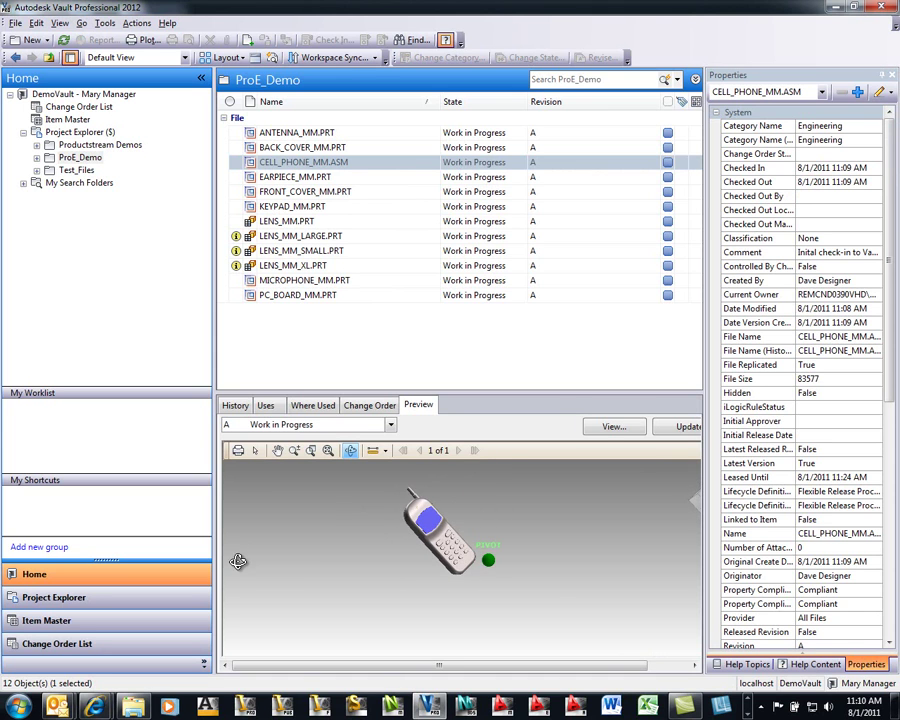
pyautogui.scroll(3, 415, 510)
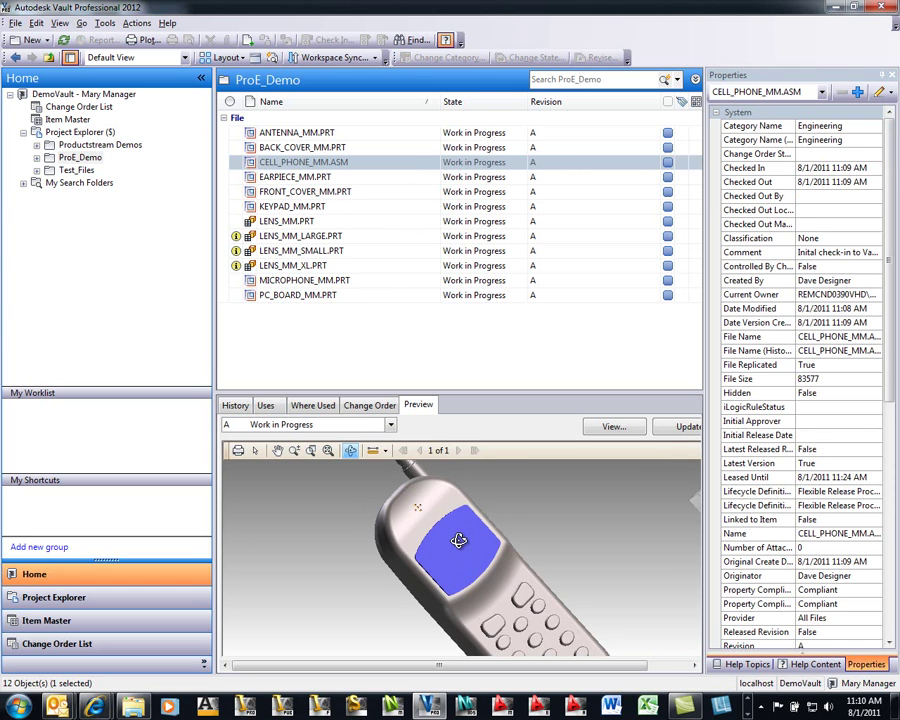
pyautogui.scroll(-5, 458, 540)
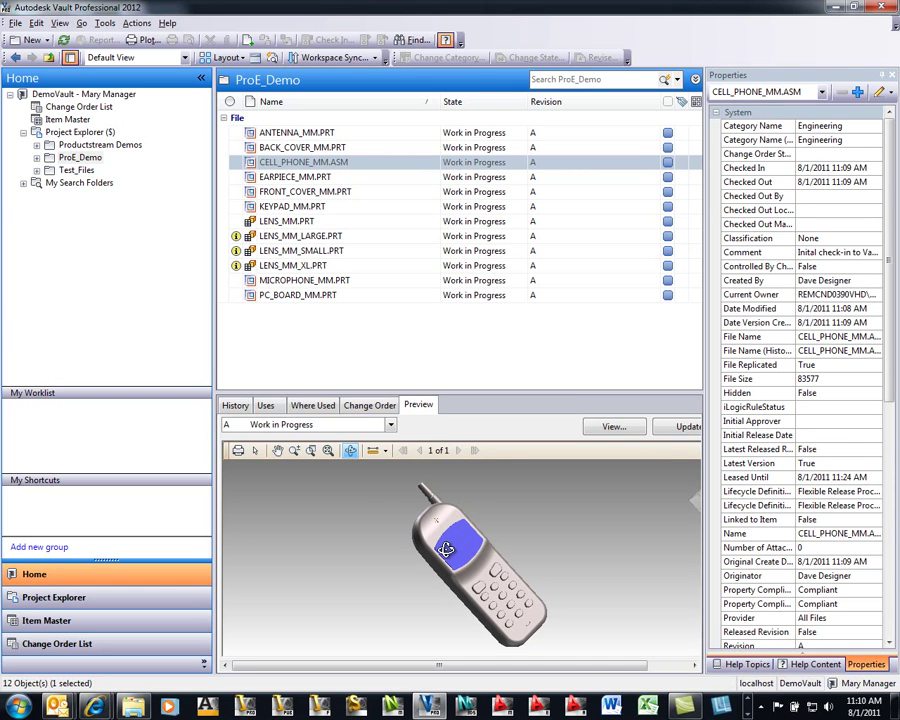
# Show Where Used for LENS_MM.PRT: LENS_MM_SMALL, LENS_MM_LARGE, LENS_MM_XL and CELL_PHONE_MM.ASM
pyautogui.click(266, 406)
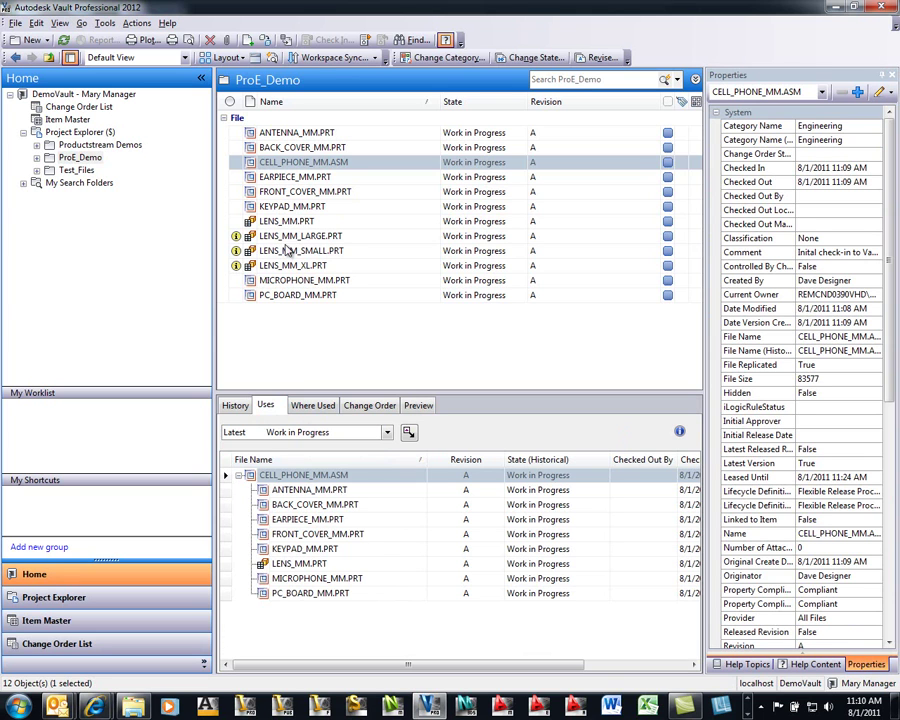
pyautogui.click(287, 250)
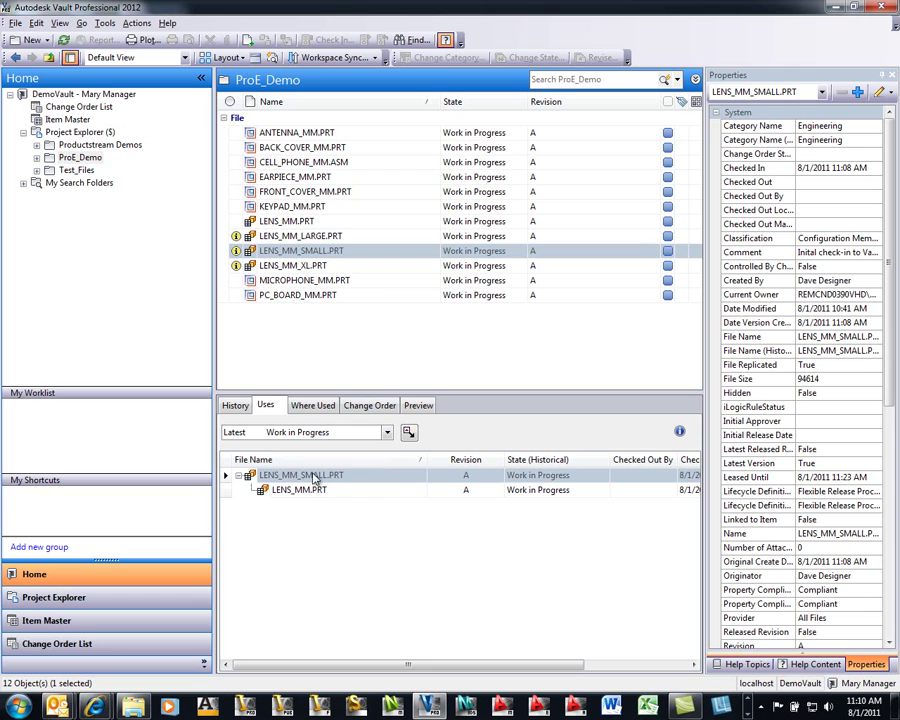
pyautogui.click(308, 406)
pyautogui.click(287, 222)
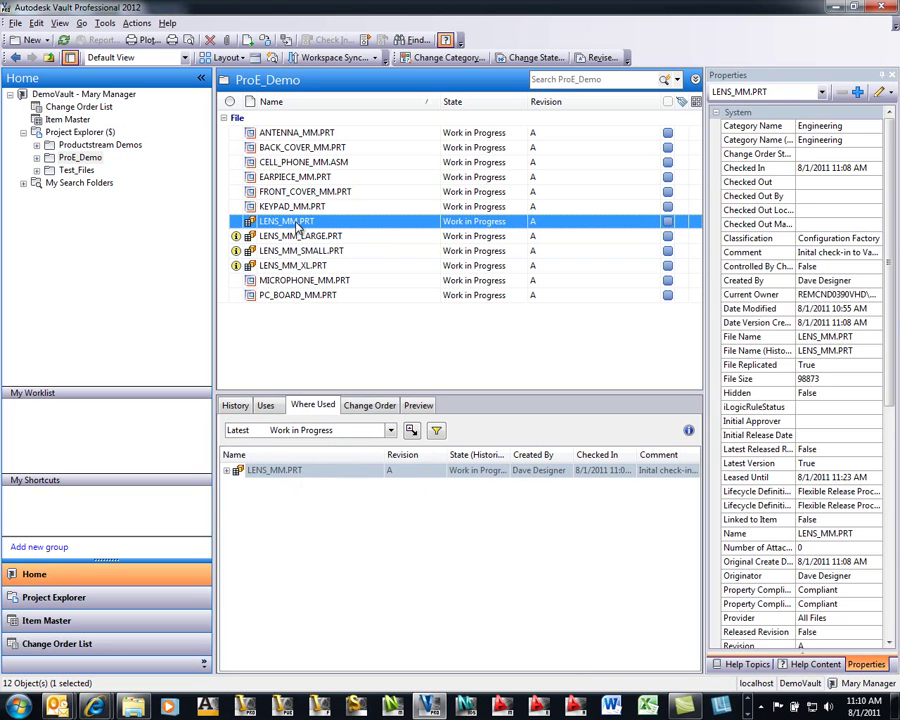
pyautogui.click(228, 470)
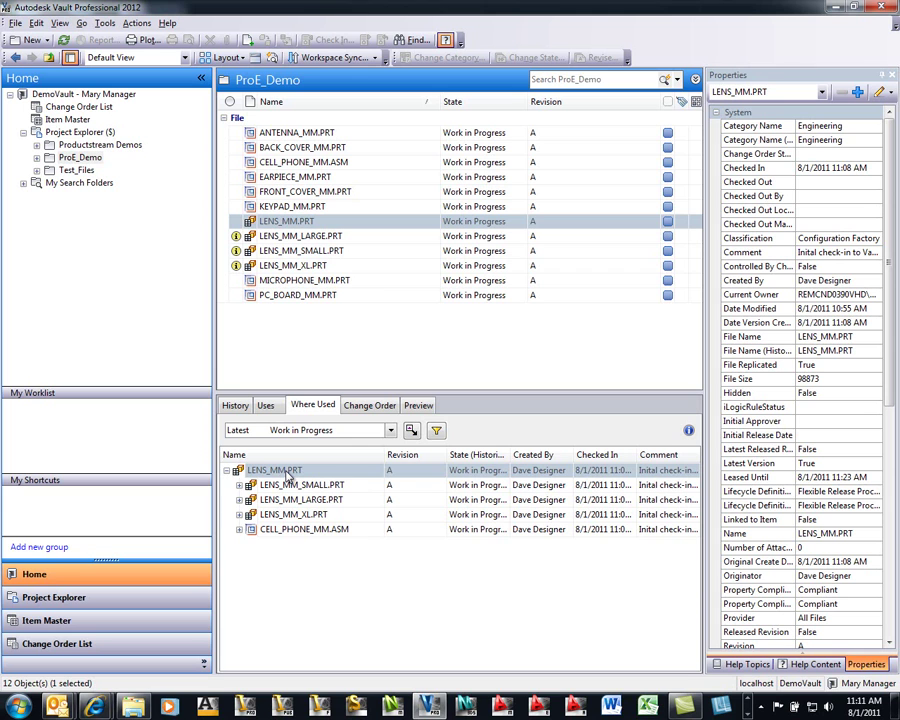
# Reselect CELL_PHONE_MM.ASM and preview it in 3D, orbited to an oblique view and zoomed in
pyautogui.click(264, 404)
pyautogui.click(305, 163)
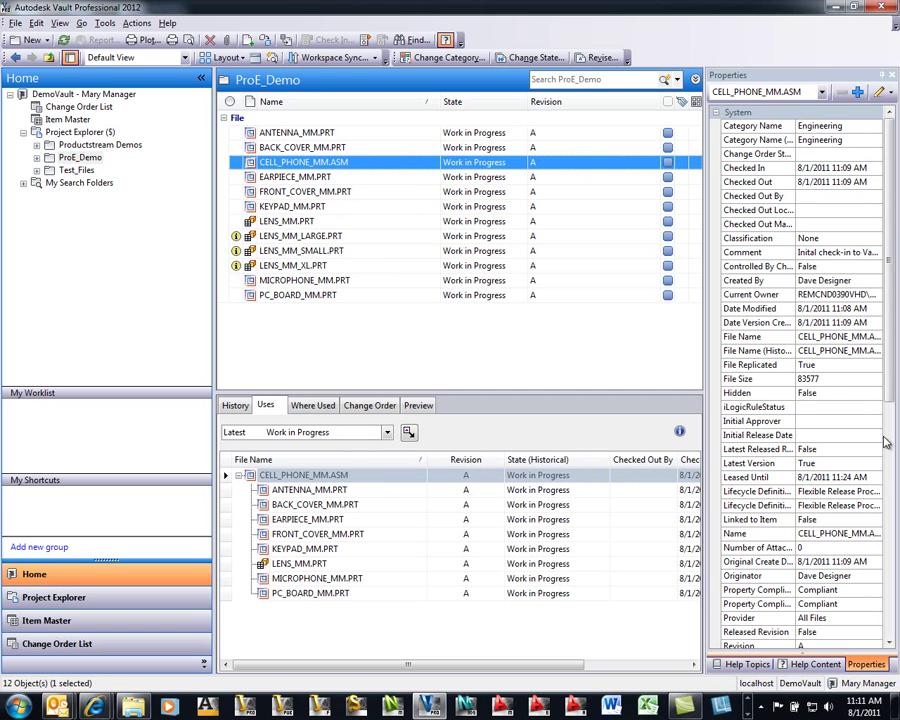
pyautogui.moveTo(890, 253); pyautogui.dragTo(896, 487)
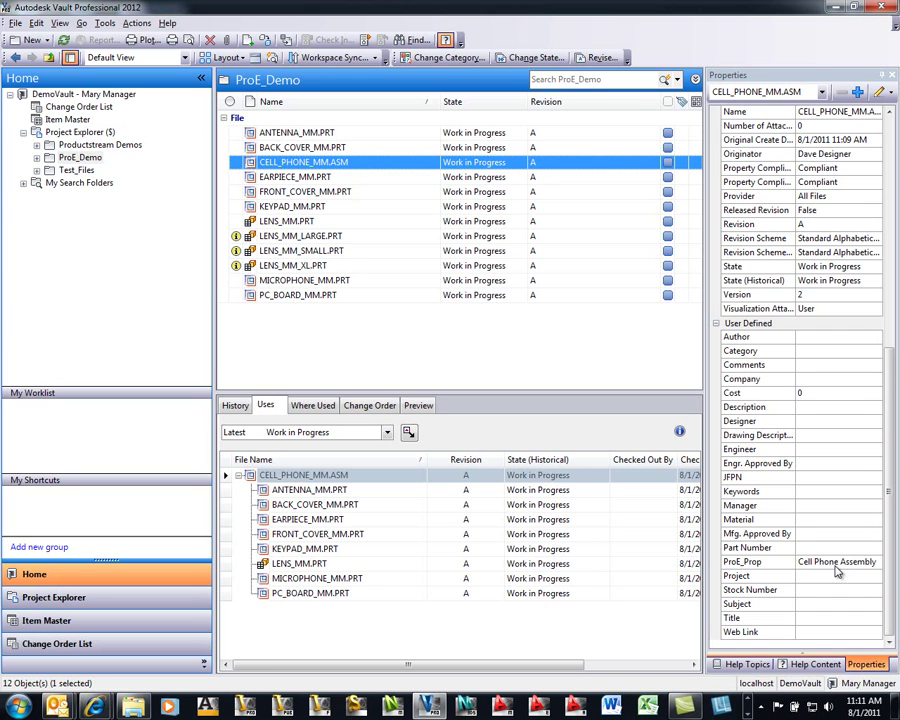
pyautogui.click(418, 404)
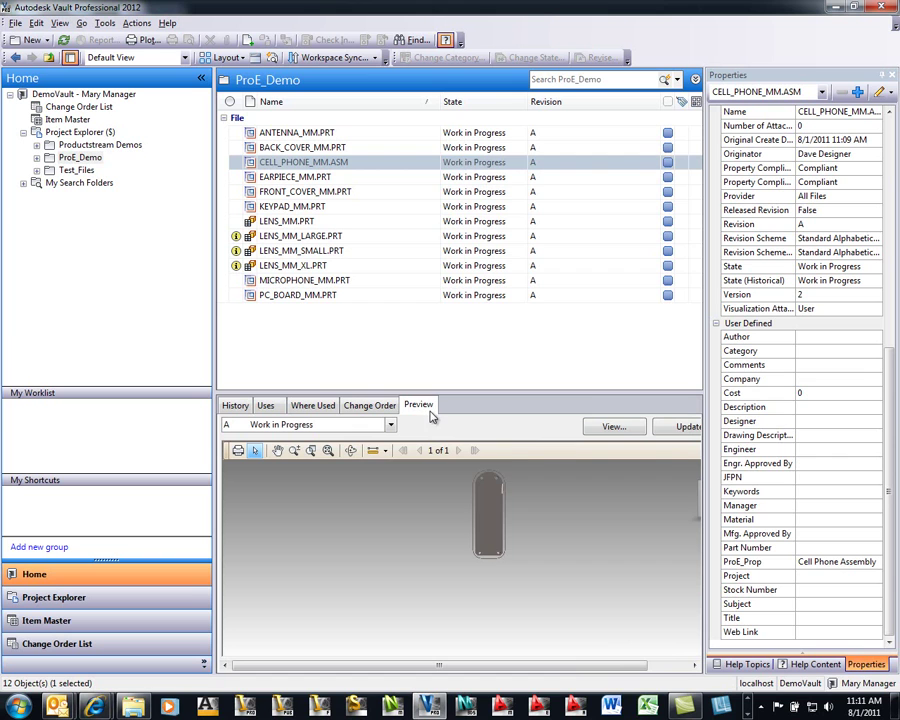
pyautogui.moveTo(430, 480)
pyautogui.mouseDown()
pyautogui.moveTo(424, 526)
pyautogui.moveTo(287, 544)
pyautogui.moveTo(331, 542)
pyautogui.moveTo(425, 495)
pyautogui.mouseUp()
pyautogui.scroll(3, 430, 495)
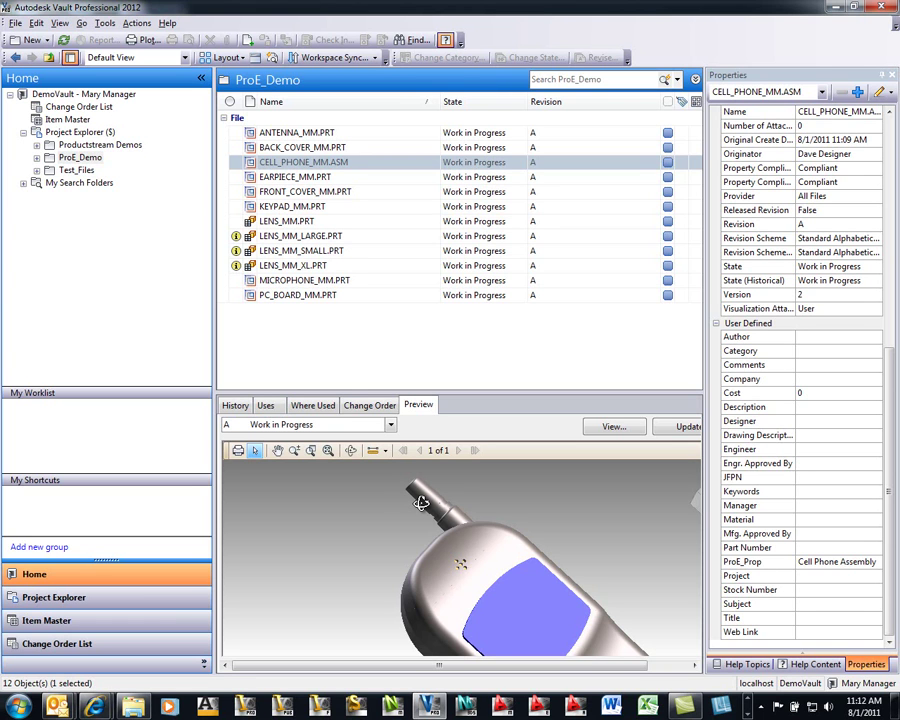
# Revise CELL_PHONE_MM.ASM and ANTENNA_MM.PRT to revision B with a Primary next revision
pyautogui.click(334, 164)
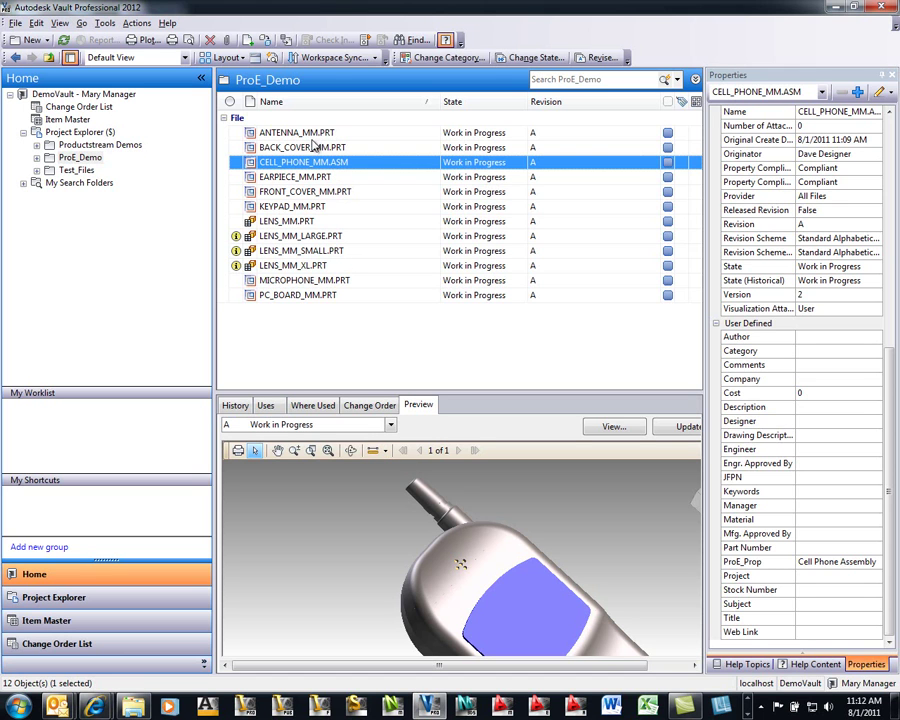
pyautogui.keyDown('ctrl'); pyautogui.click(313, 135); pyautogui.keyUp('ctrl')
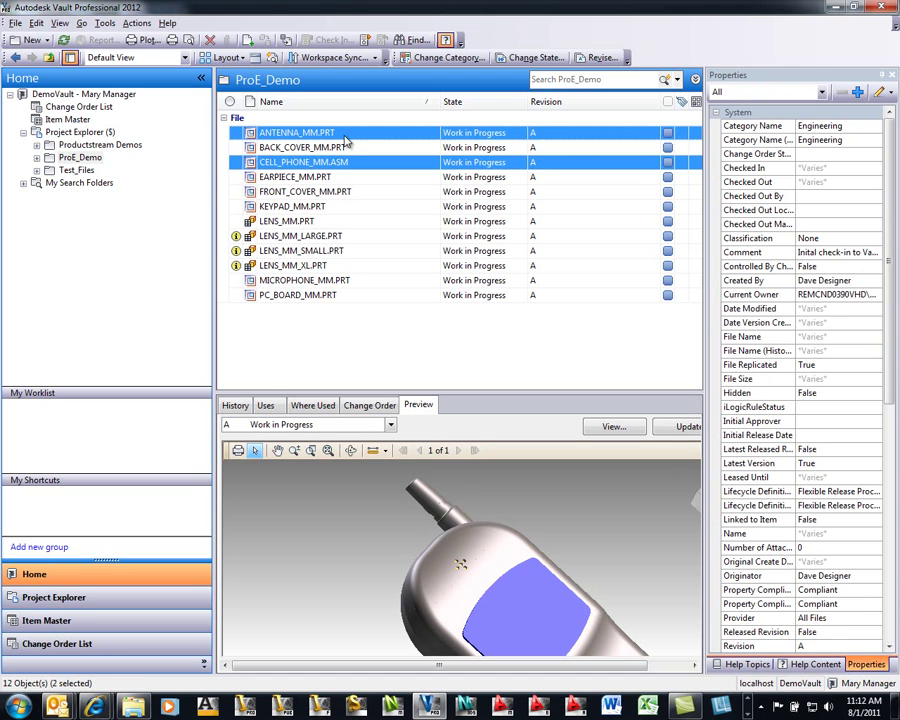
pyautogui.click(597, 58)
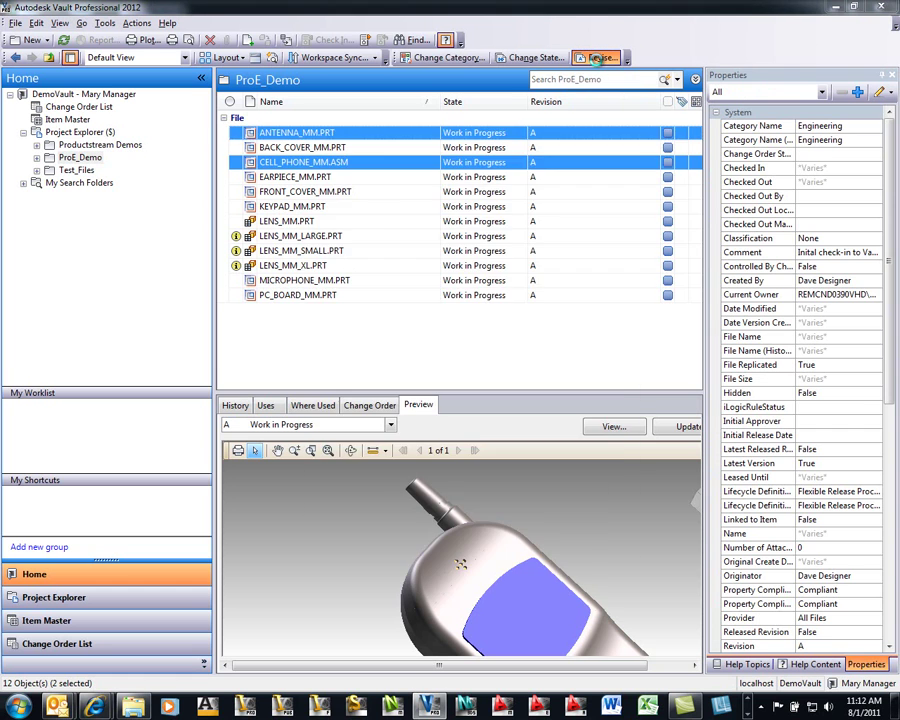
pyautogui.click(535, 211)
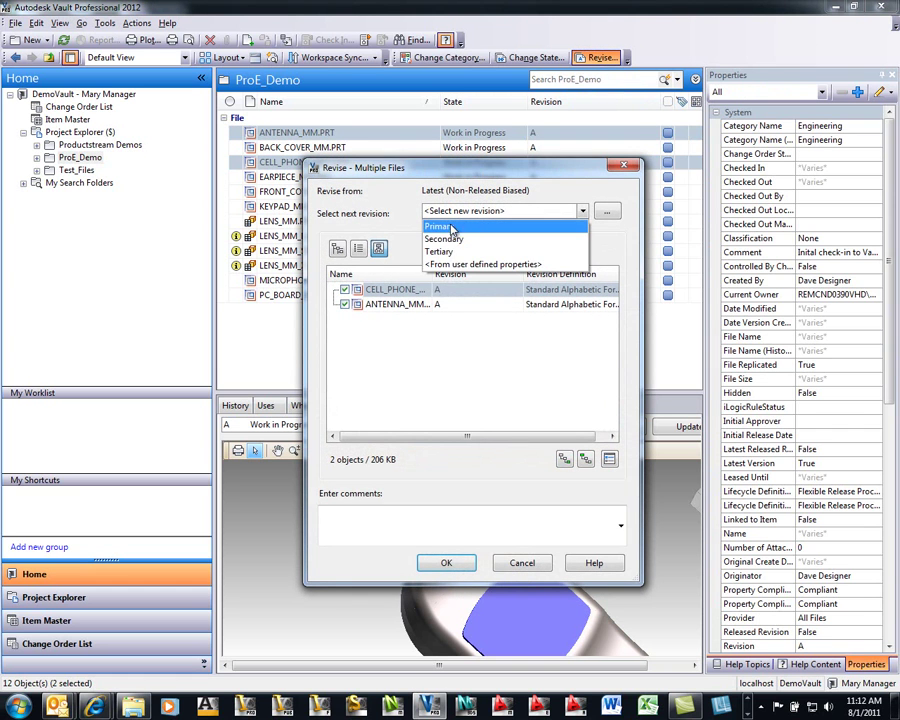
pyautogui.click(530, 226)
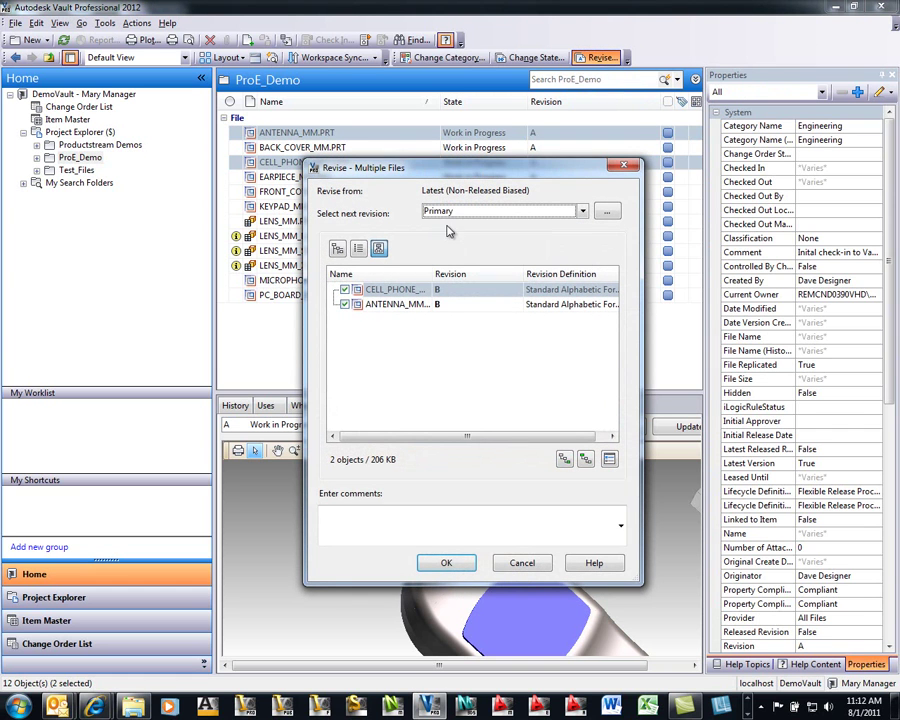
pyautogui.click(447, 562)
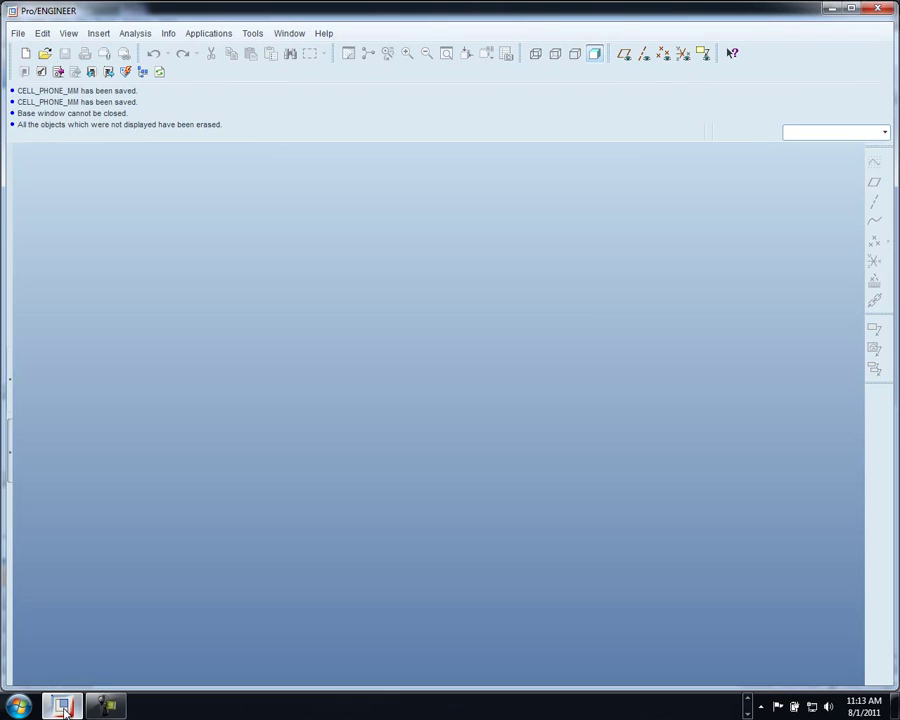
# In Pro/ENGINEER, open CELL_PHONE_MM.ASM revision B from Vault read-only, declining checkout
pyautogui.click(105, 706)
pyautogui.click(17, 34)
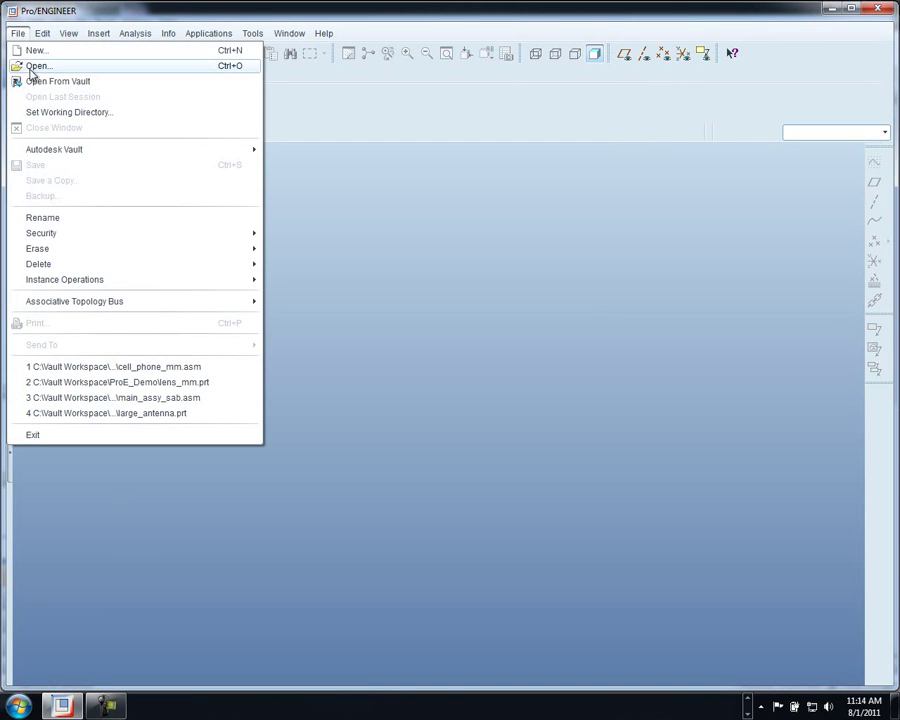
pyautogui.click(34, 84)
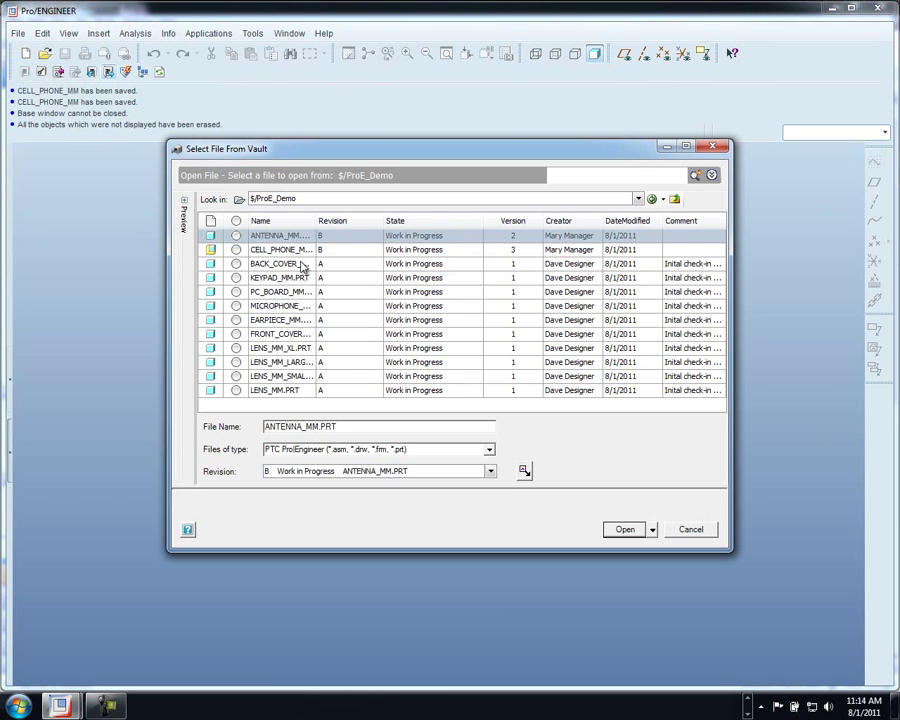
pyautogui.click(272, 250)
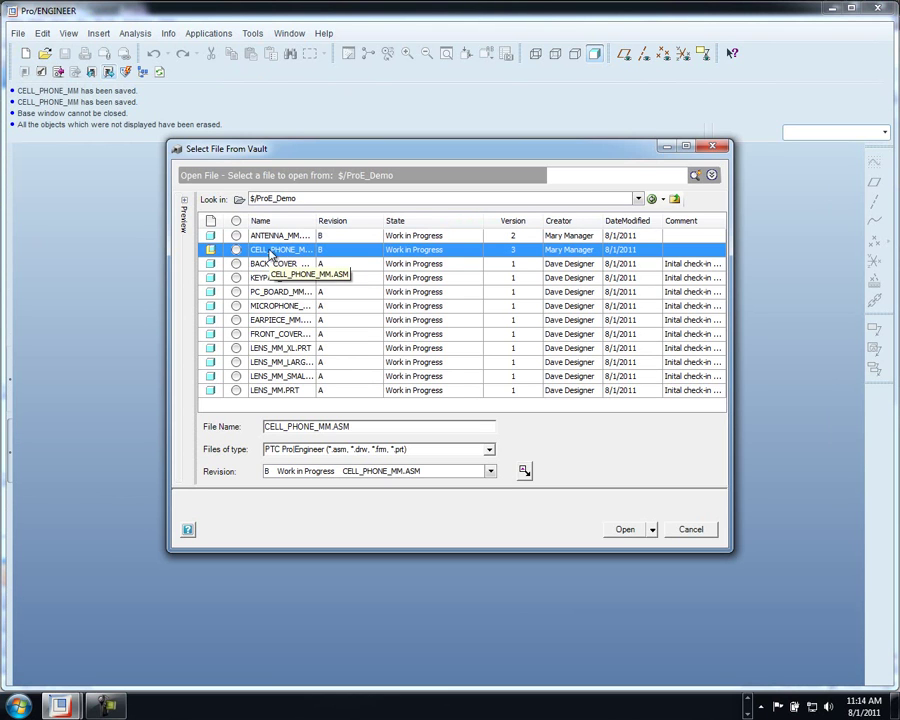
pyautogui.click(653, 530)
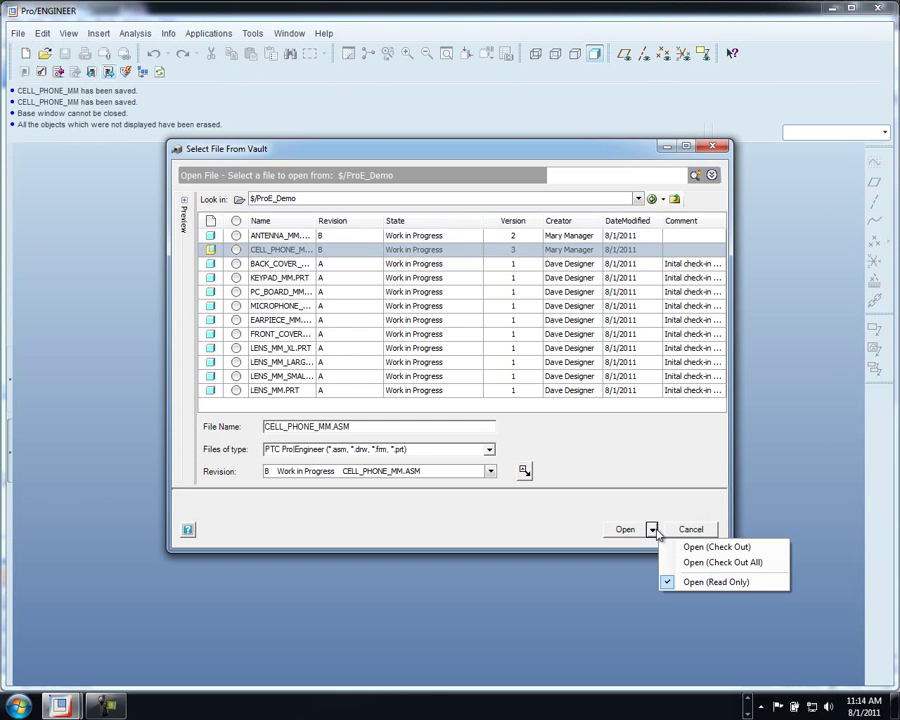
pyautogui.click(663, 579)
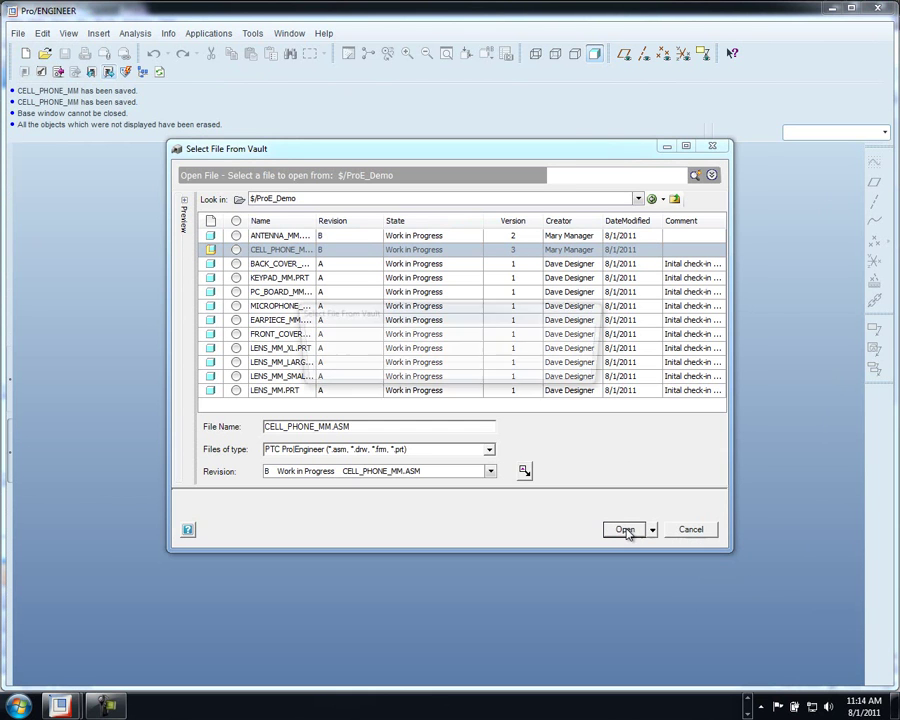
pyautogui.click(627, 530)
pyautogui.click(578, 403)
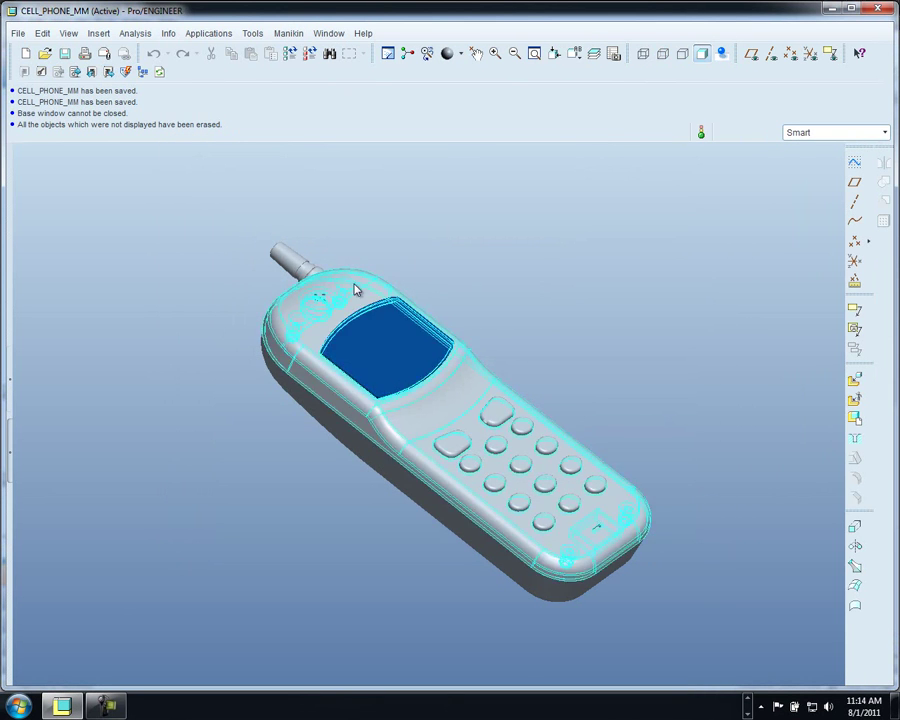
# Show the assembly's vault contents with Revision and Lifecycle State columns and a wider name column
pyautogui.click(142, 74)
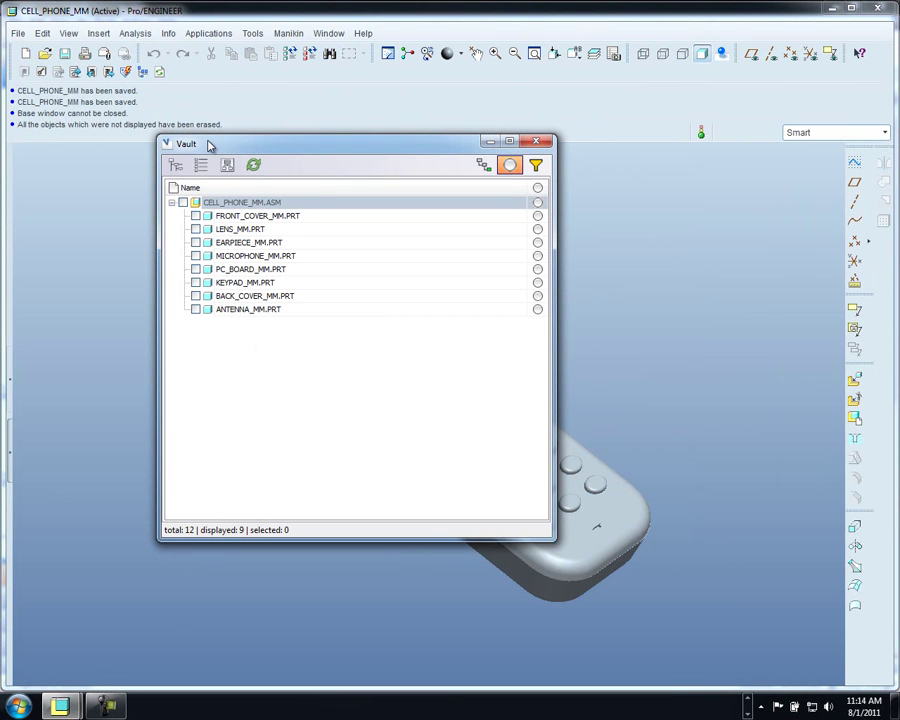
pyautogui.click(266, 202)
pyautogui.rightClick(266, 204)
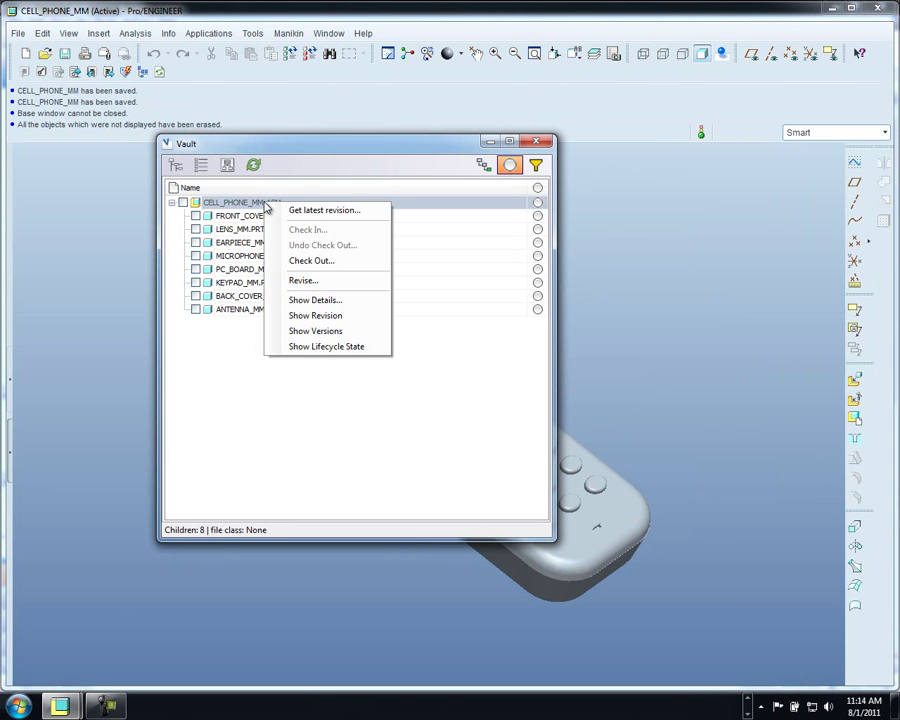
pyautogui.click(315, 316)
pyautogui.rightClick(281, 204)
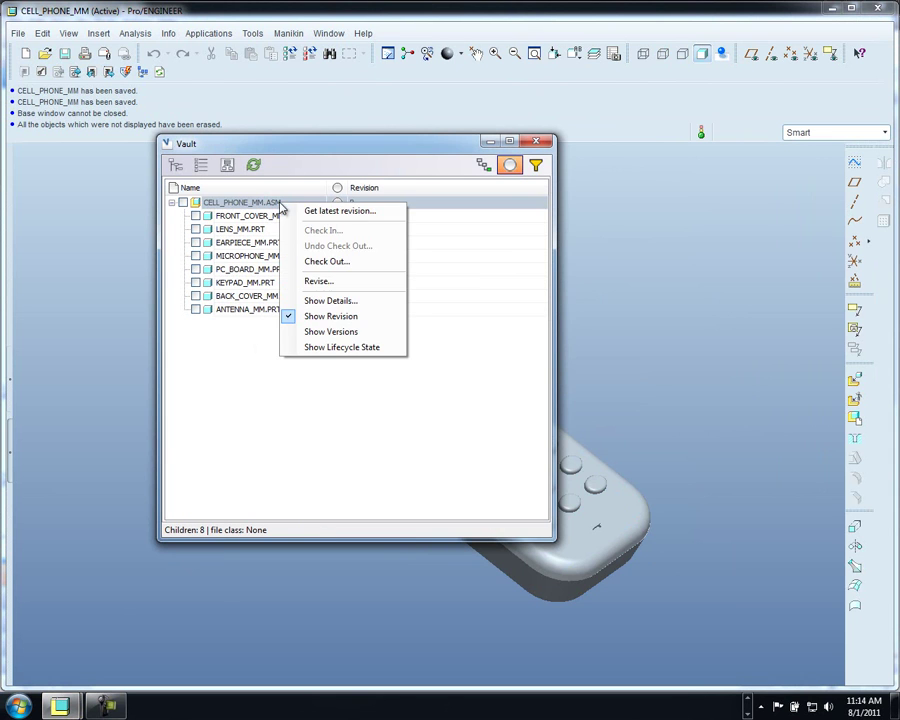
pyautogui.click(328, 347)
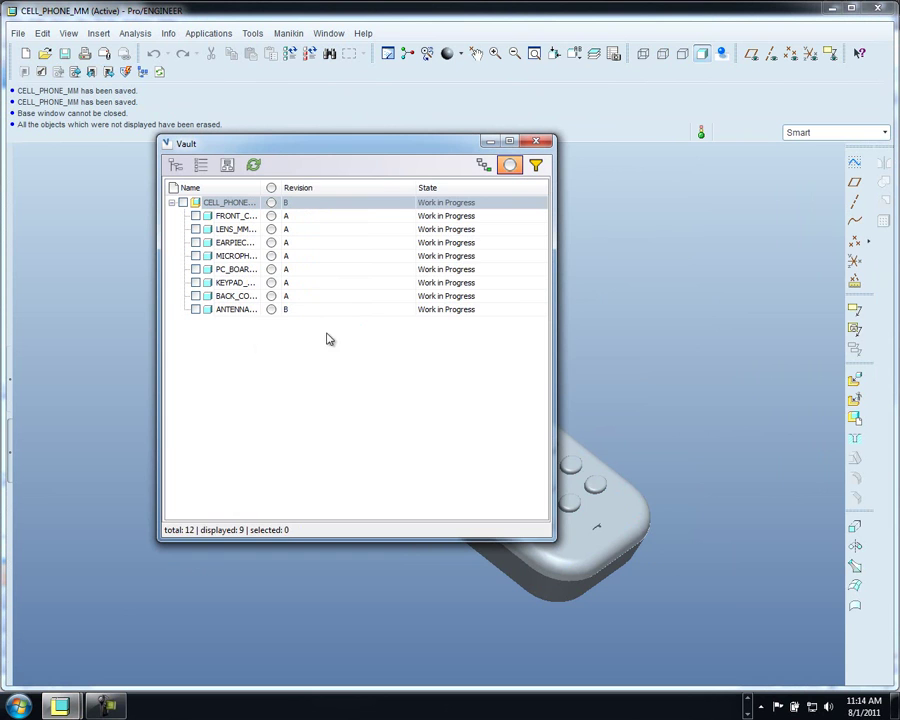
pyautogui.moveTo(261, 187); pyautogui.dragTo(385, 187)
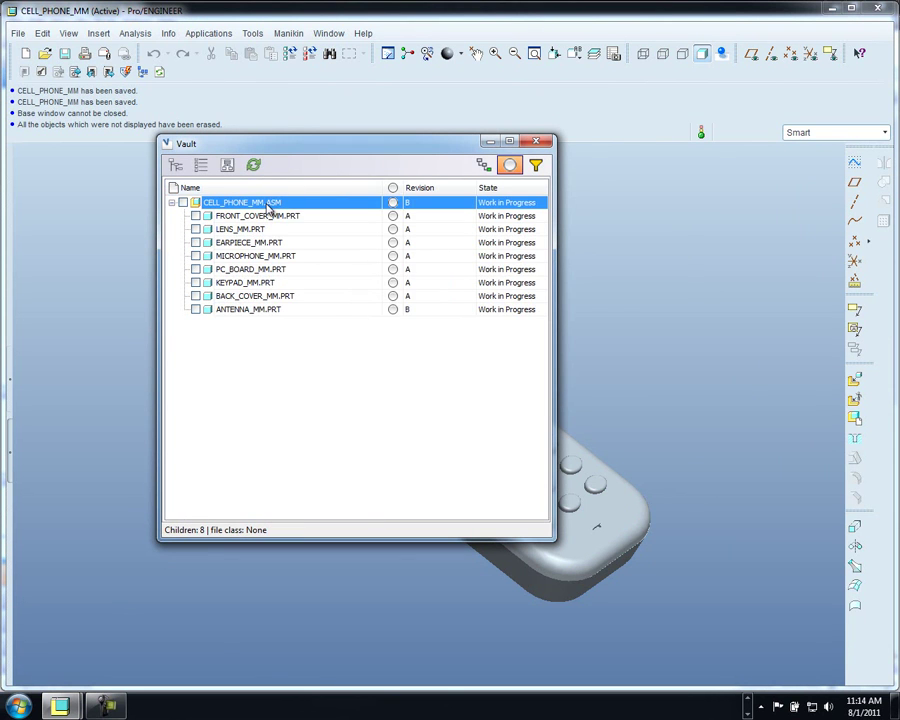
# Check out CELL_PHONE_MM.ASM and ANTENNA_MM.PRT from the vault
pyautogui.rightClick(269, 207)
pyautogui.click(314, 265)
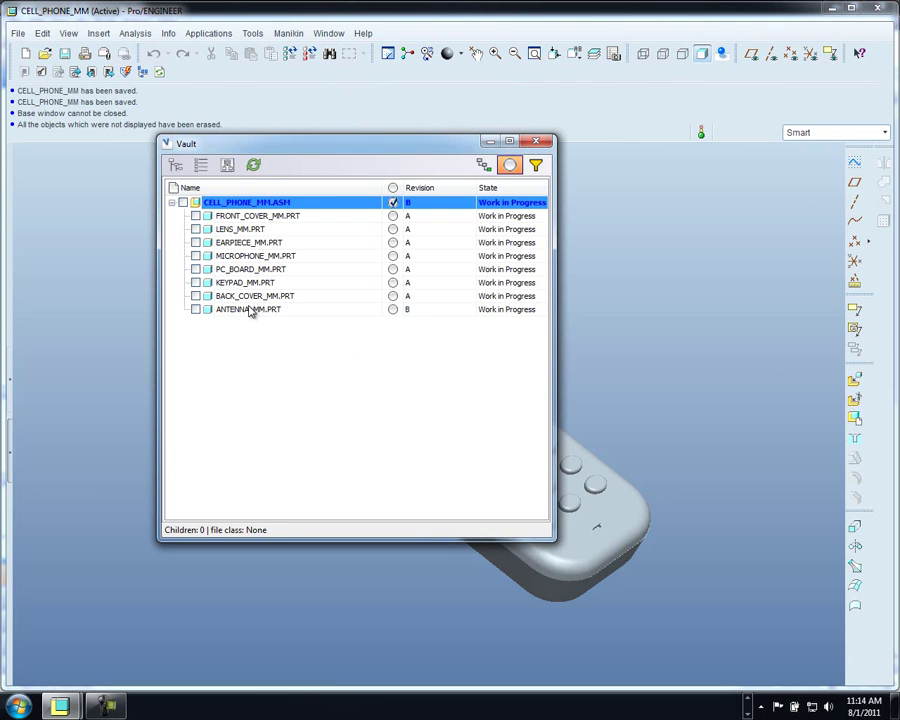
pyautogui.click(249, 311)
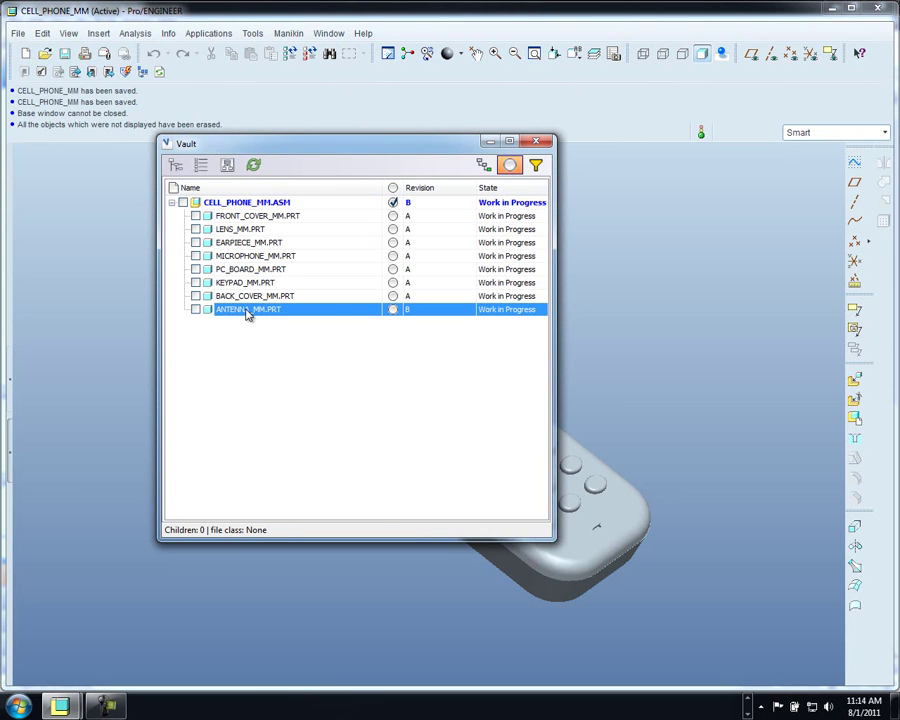
pyautogui.rightClick(248, 313)
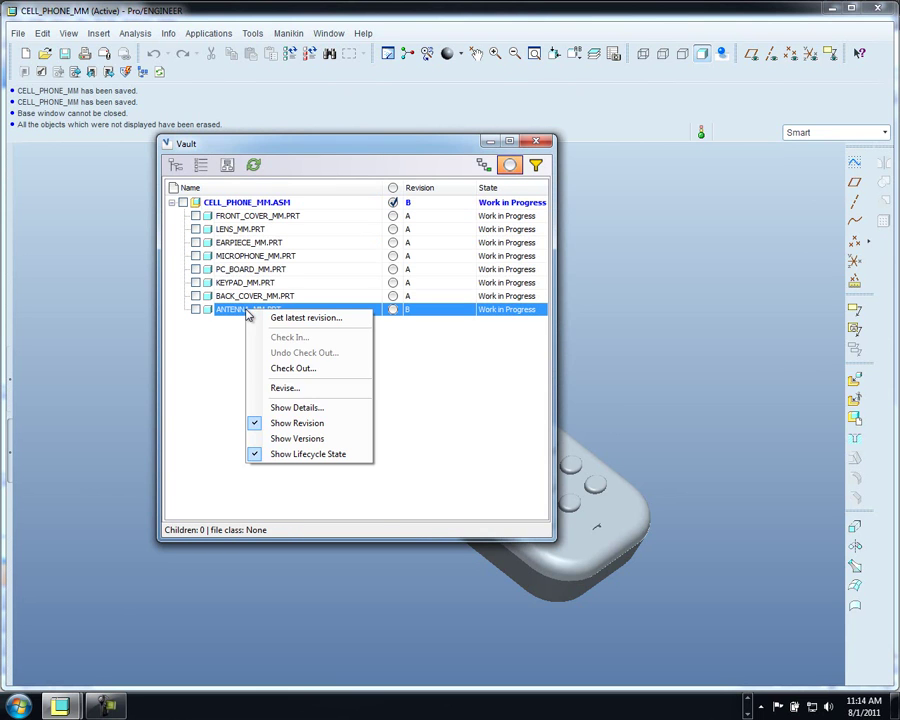
pyautogui.click(290, 369)
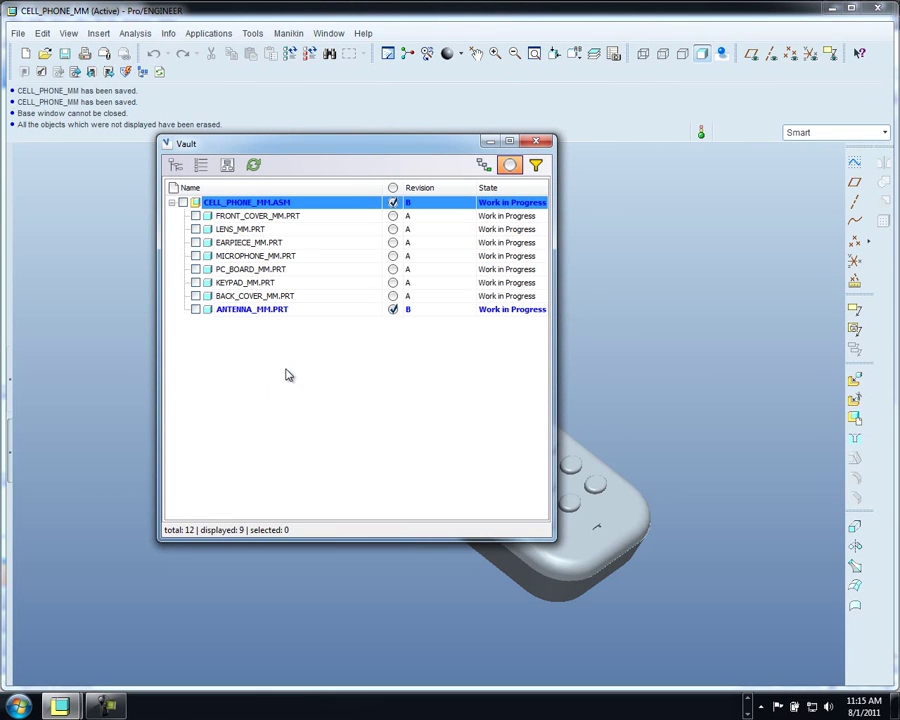
pyautogui.rightClick(258, 207)
# Review the assembly's revision history and Summary tab, then close the History window
pyautogui.click(305, 315)
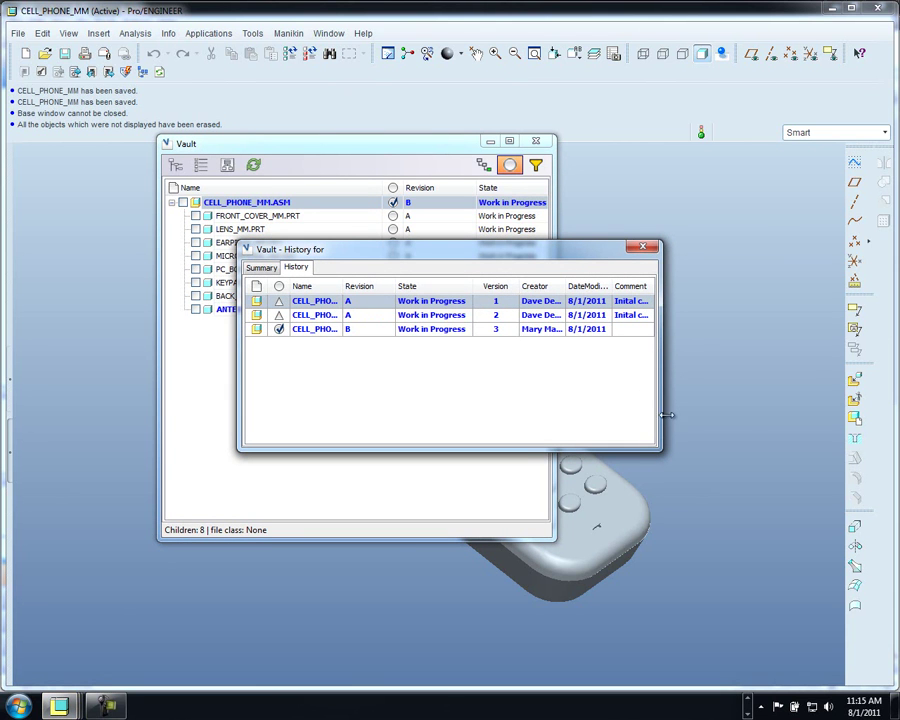
pyautogui.moveTo(666, 414); pyautogui.dragTo(778, 396)
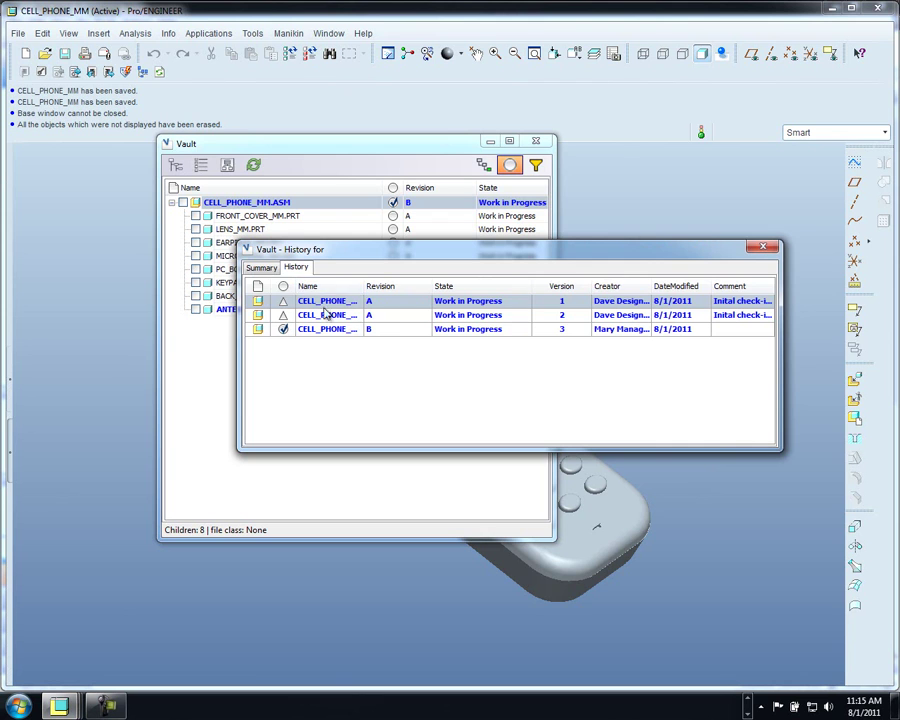
pyautogui.click(260, 268)
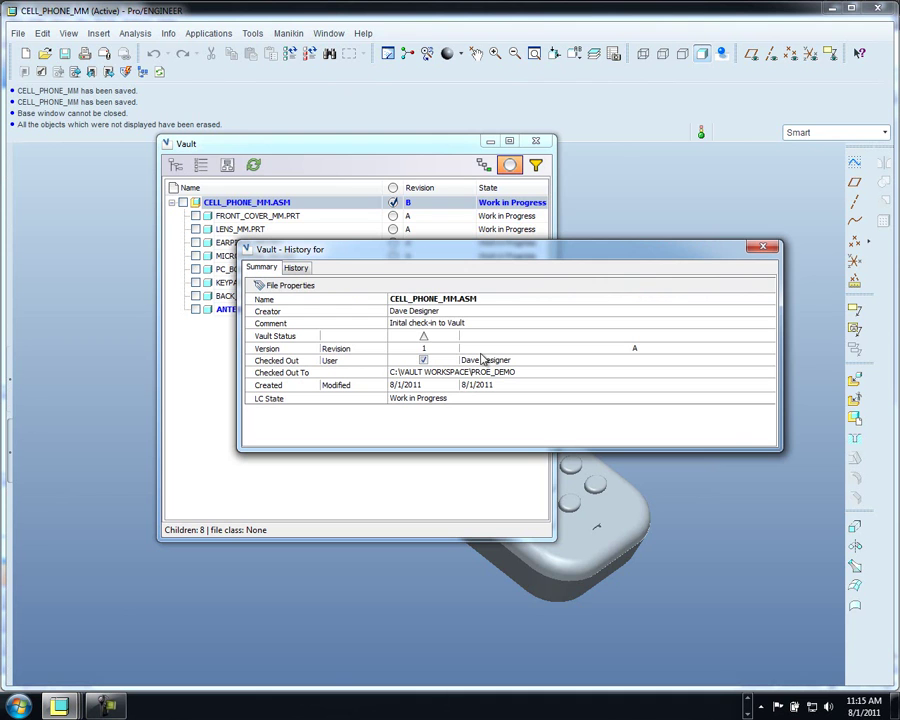
pyautogui.click(761, 250)
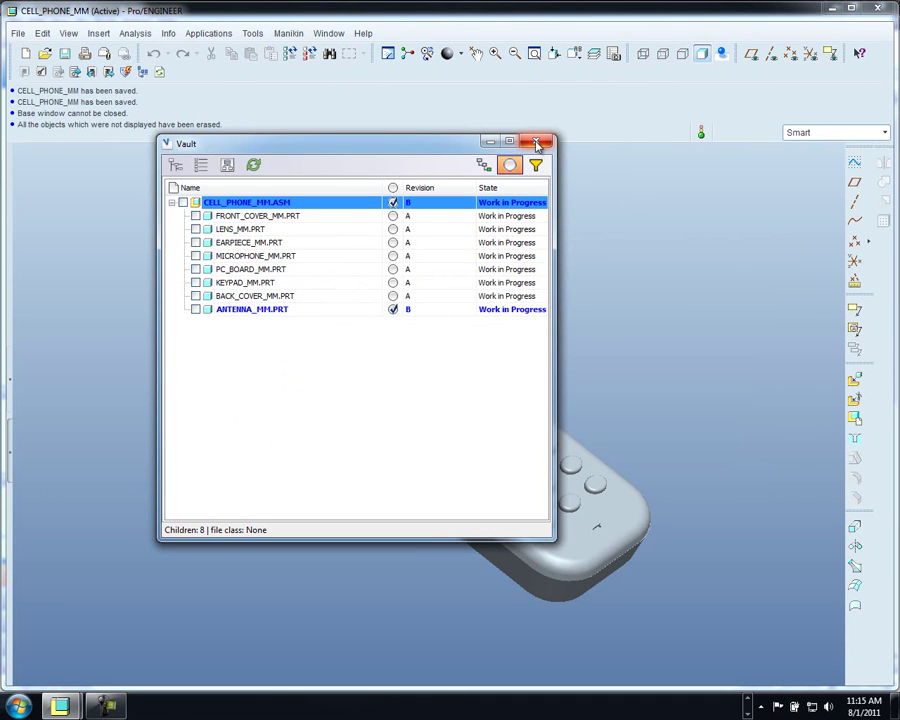
# Redefine the antenna's mate as a 10.00 offset so it rises out of the phone's top
pyautogui.click(537, 144)
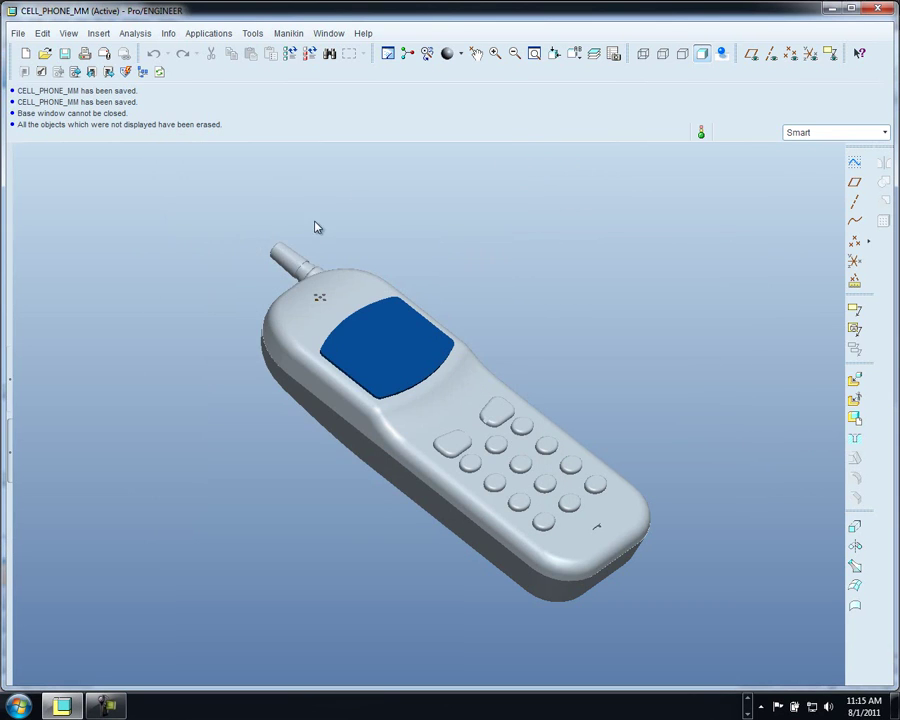
pyautogui.click(285, 257)
pyautogui.rightClick(205, 258)
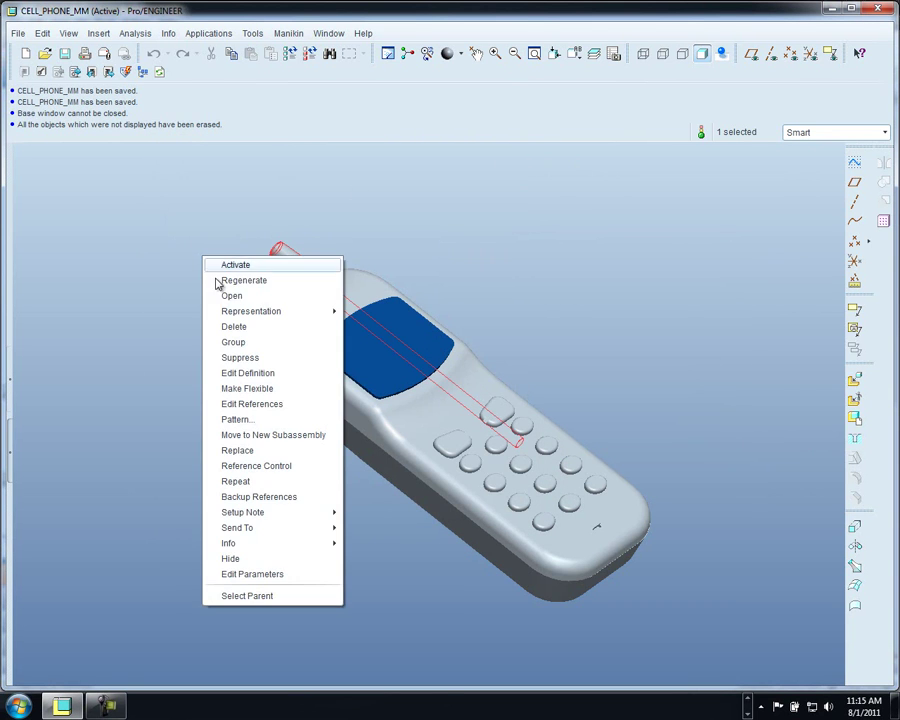
pyautogui.click(241, 372)
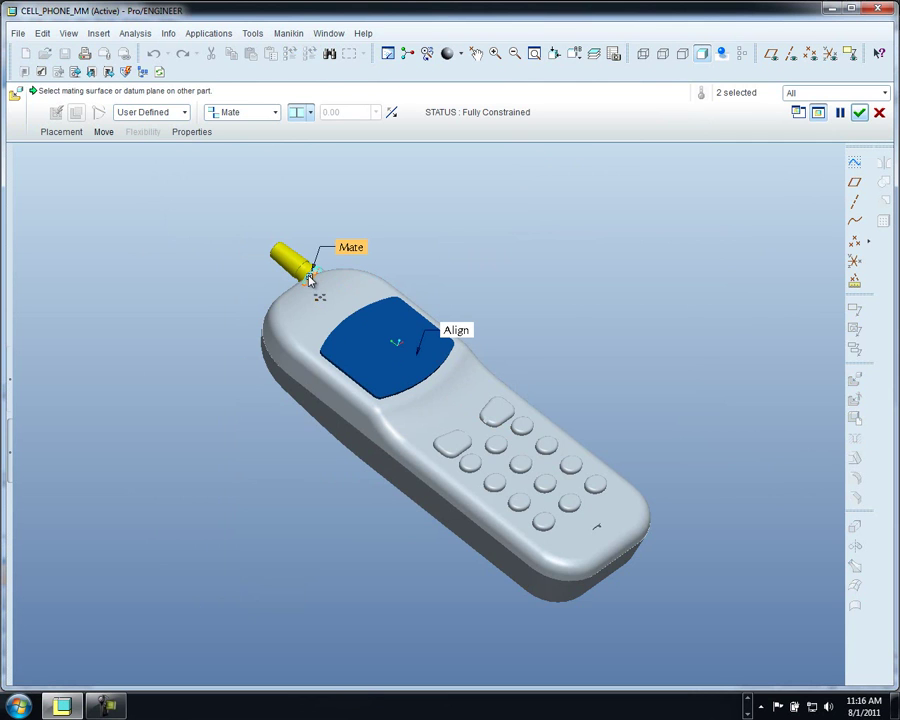
pyautogui.rightClick(310, 280)
pyautogui.click(336, 366)
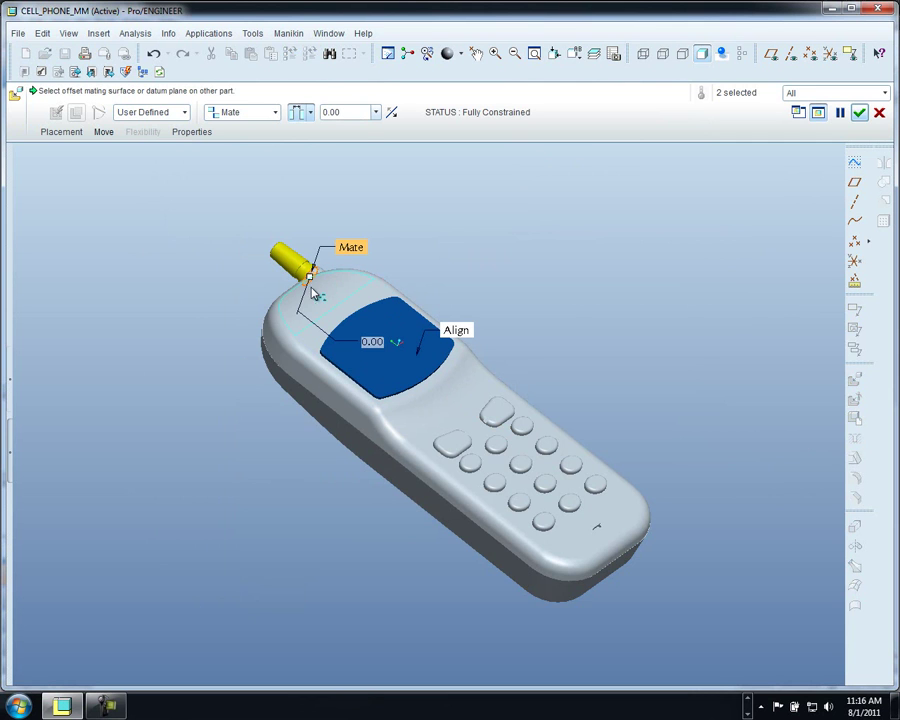
pyautogui.moveTo(313, 290); pyautogui.dragTo(283, 250)
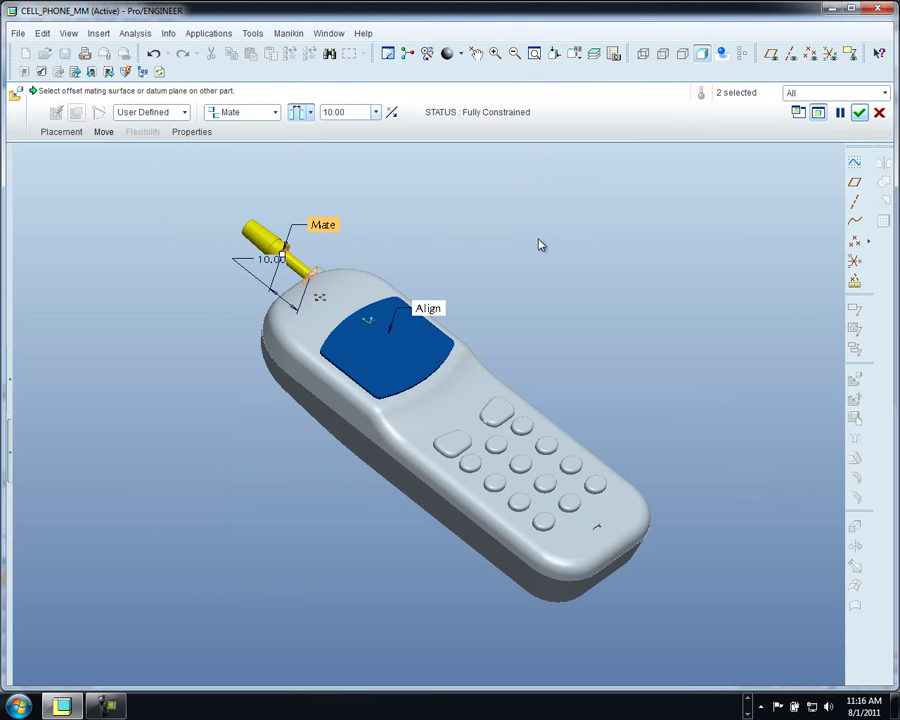
pyautogui.click(859, 112)
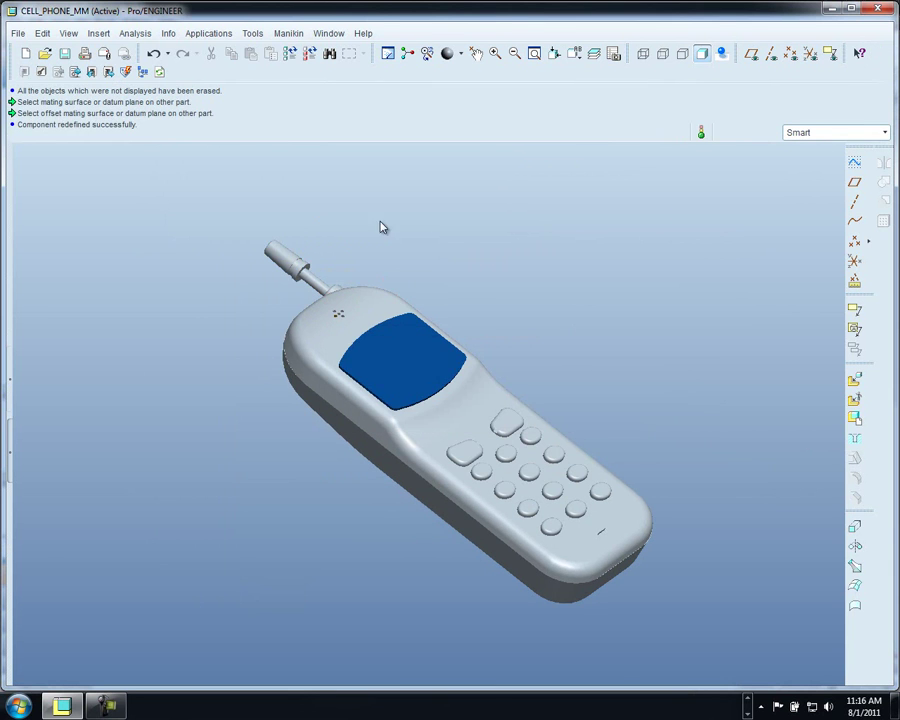
# Activate ANTENNA_MM, change its extrusion depth from 75 to 85, and regenerate
pyautogui.click(292, 267)
pyautogui.rightClick(318, 222)
pyautogui.click(338, 232)
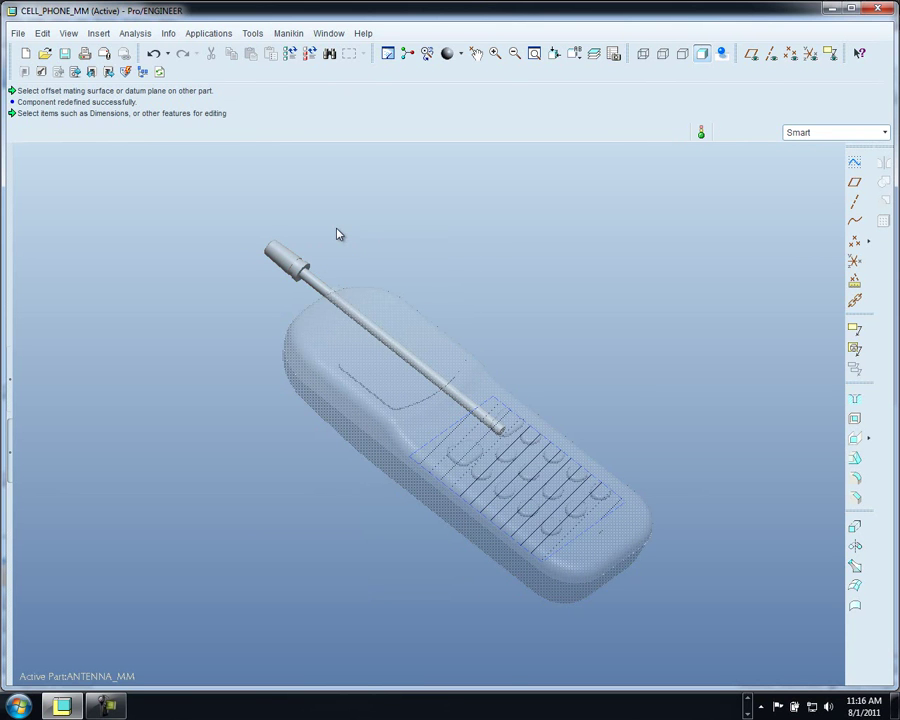
pyautogui.click(320, 287)
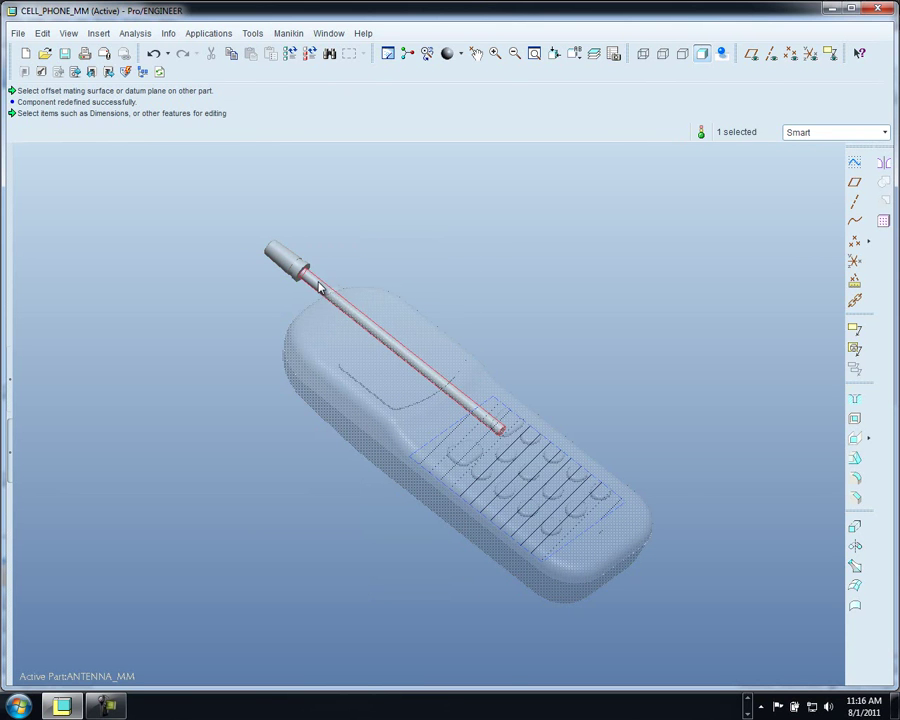
pyautogui.rightClick(320, 288)
pyautogui.click(343, 338)
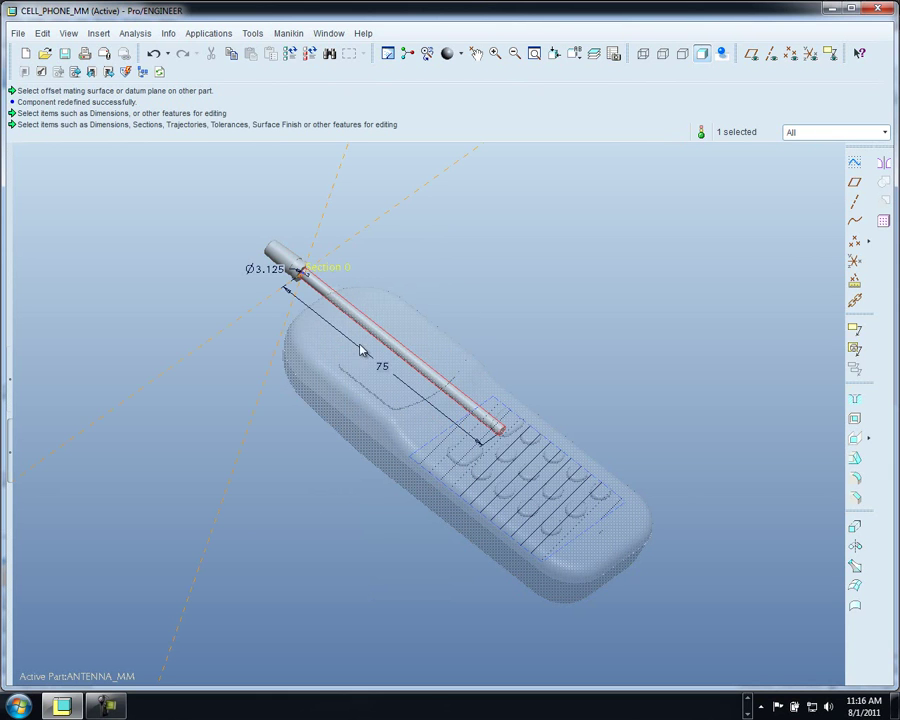
pyautogui.doubleClick(383, 366)
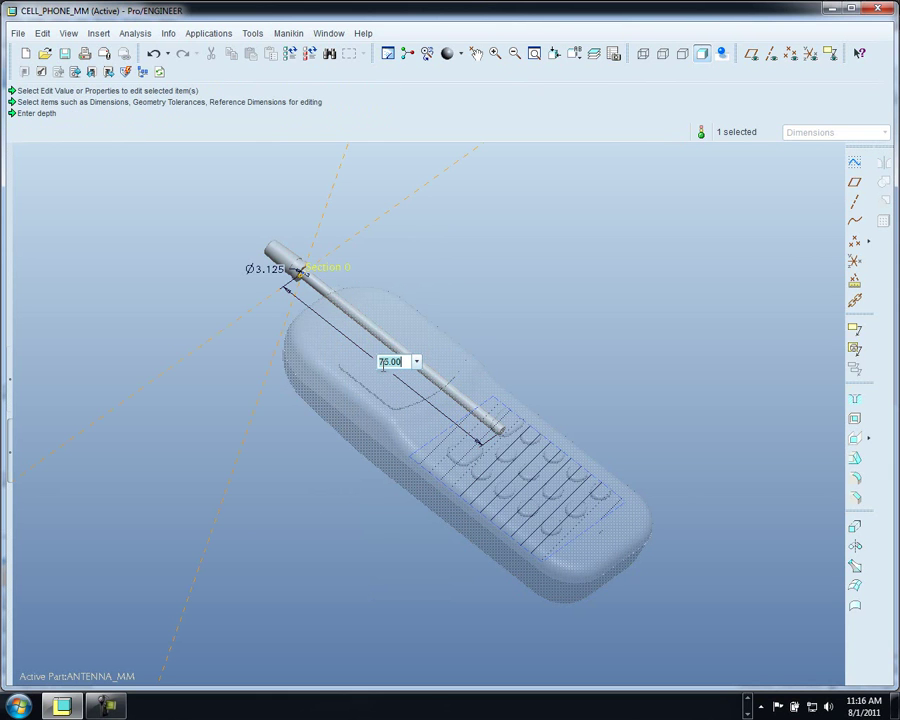
pyautogui.write('85')
pyautogui.press('Return')
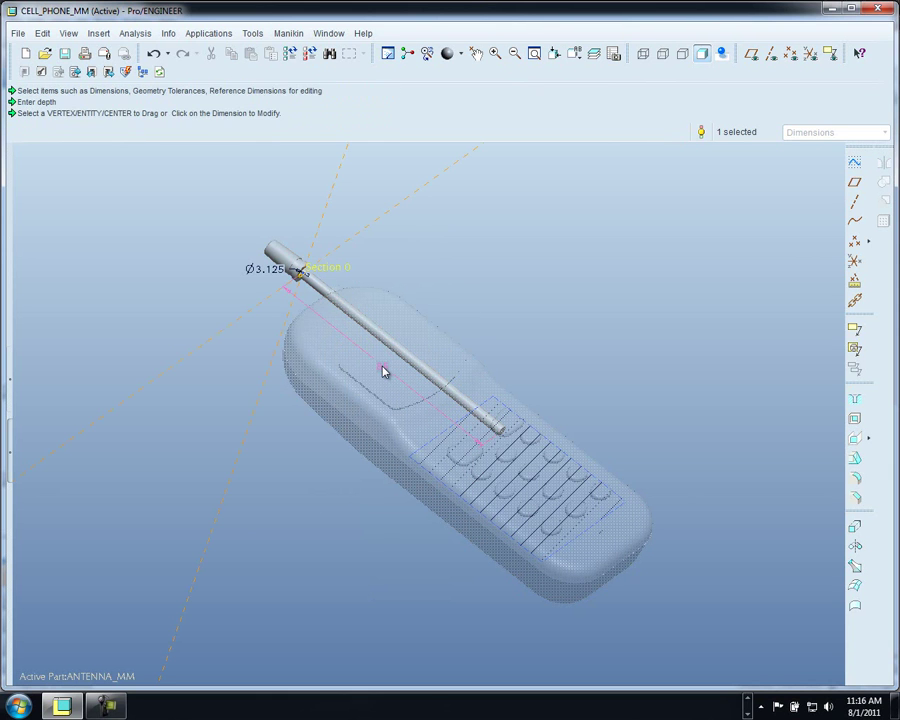
pyautogui.click(290, 54)
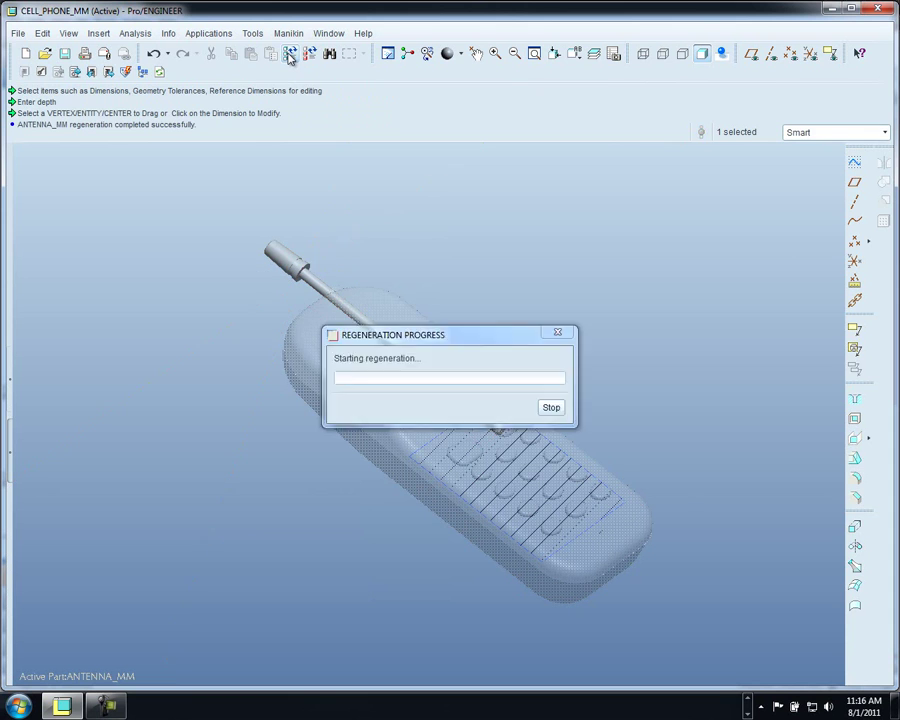
# Make CELL_PHONE_MM.ASM the active assembly again from the Model Tree
pyautogui.rightClick(515, 263)
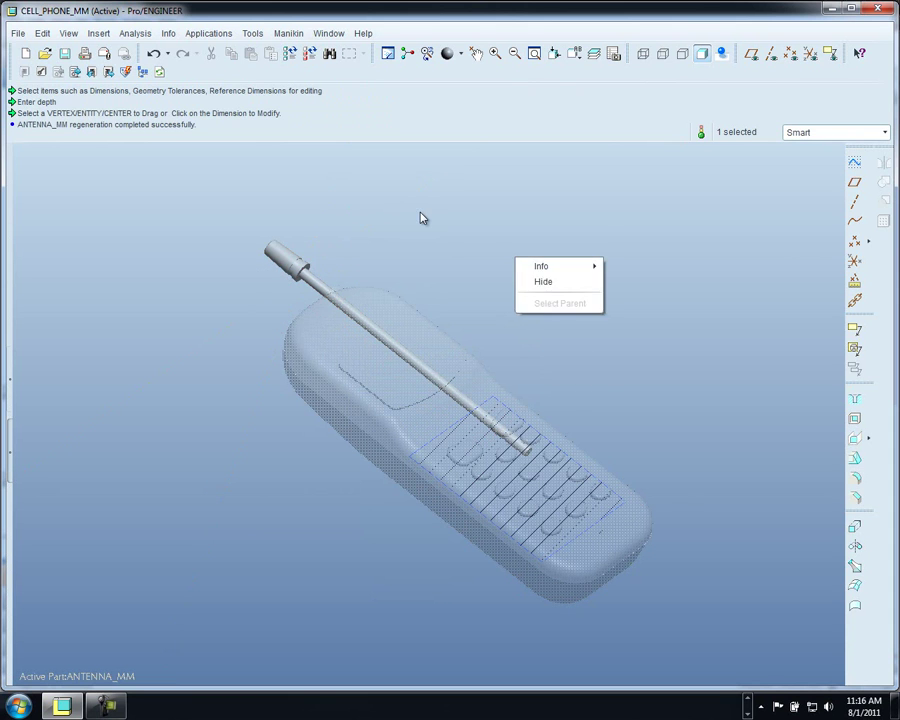
pyautogui.click(12, 377)
pyautogui.rightClick(56, 191)
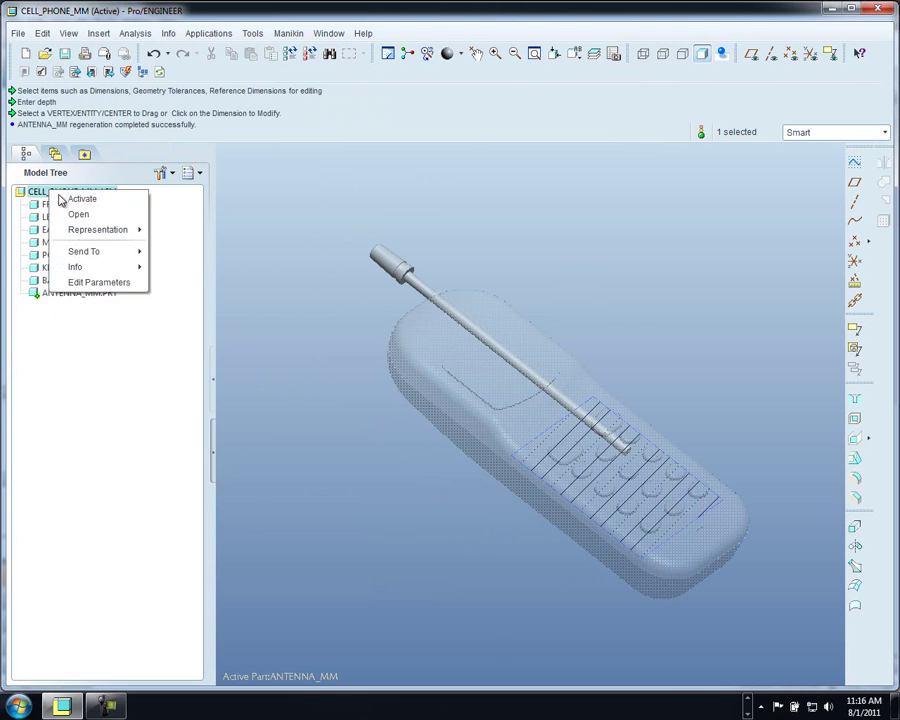
pyautogui.click(68, 198)
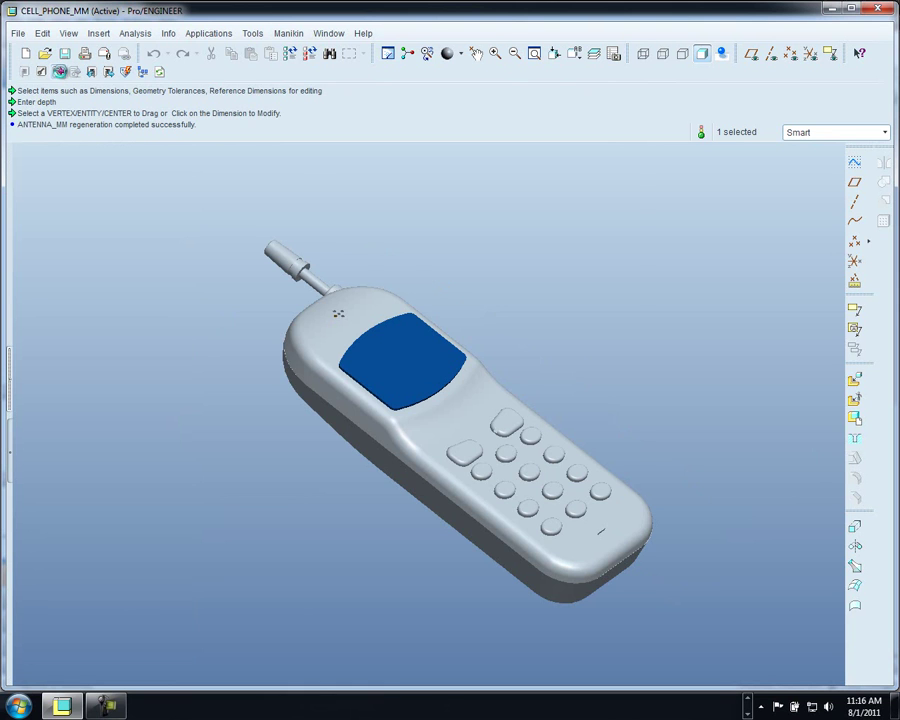
# Check in the two files as revision B with comment 'Reduced the size of the antenna and extended it from the phone's'
pyautogui.click(60, 72)
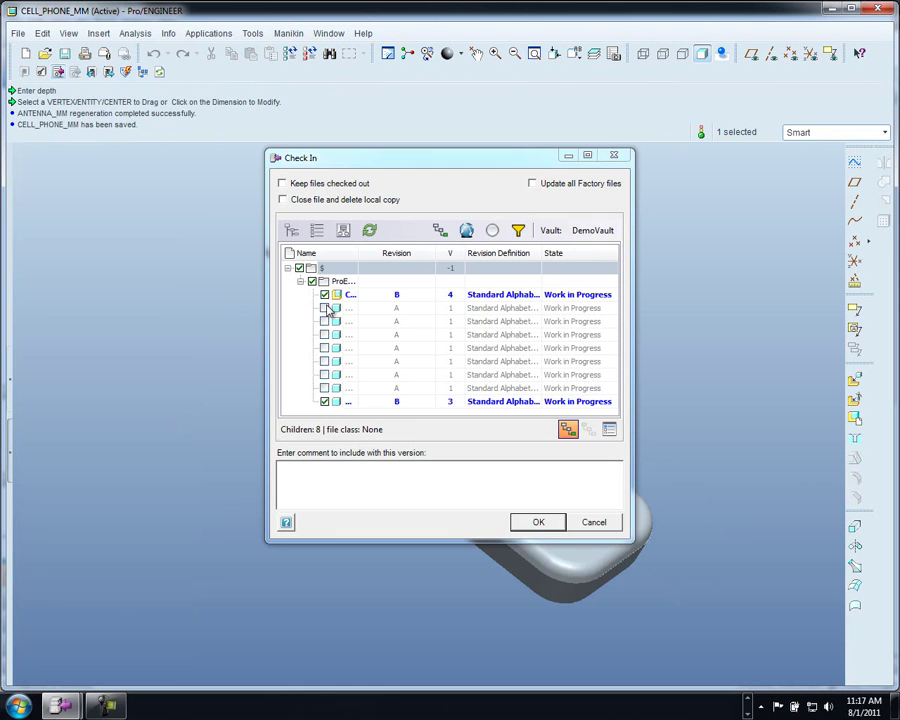
pyautogui.click(306, 479)
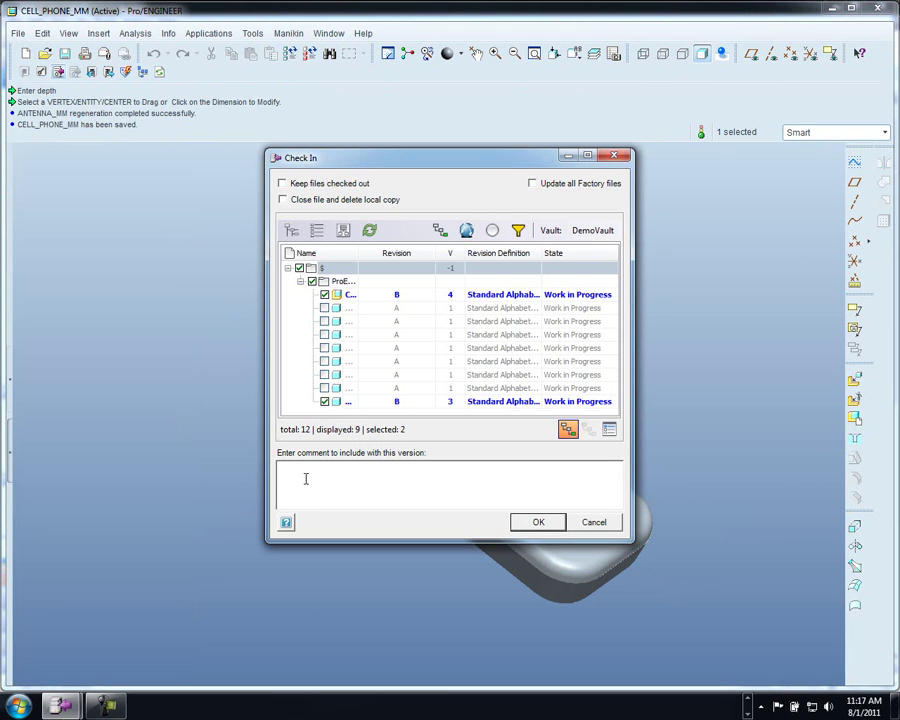
pyautogui.write('Reduced the size of the antenna and extended i')
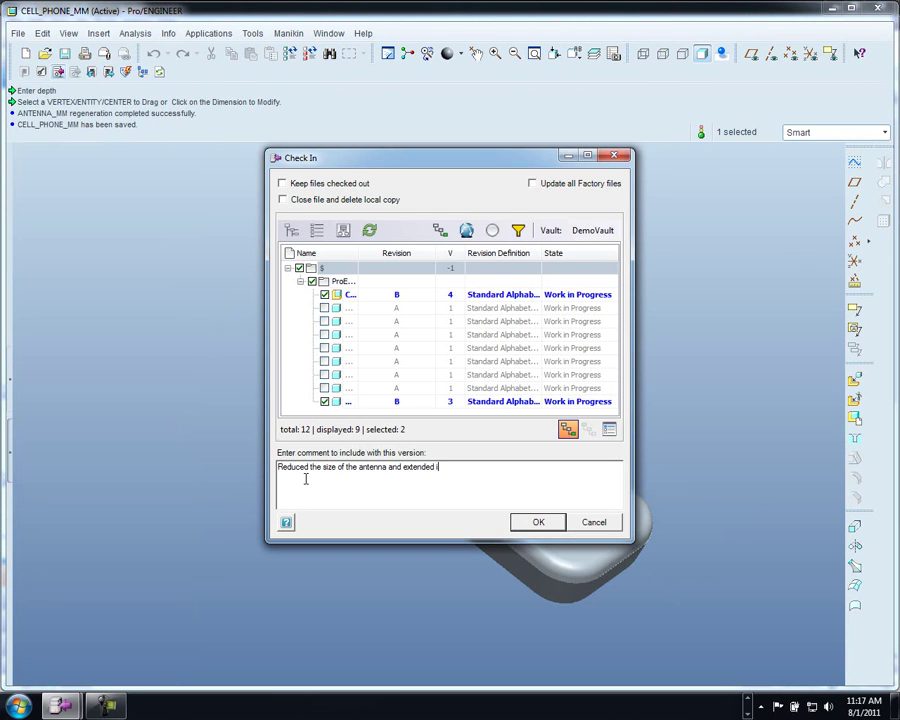
pyautogui.write("t from the phone's base")
pyautogui.click(532, 522)
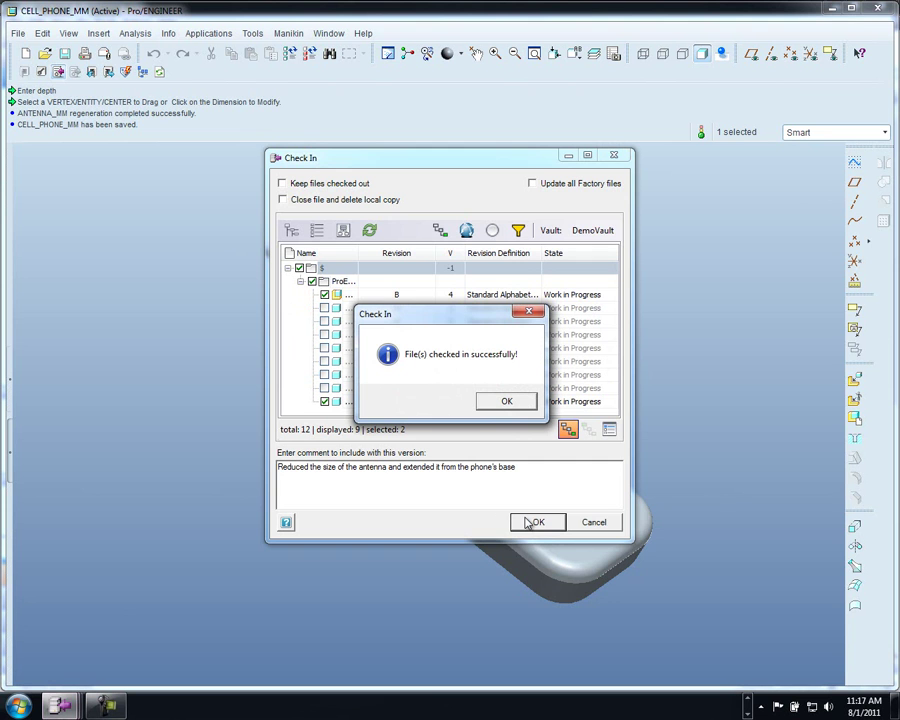
pyautogui.click(507, 402)
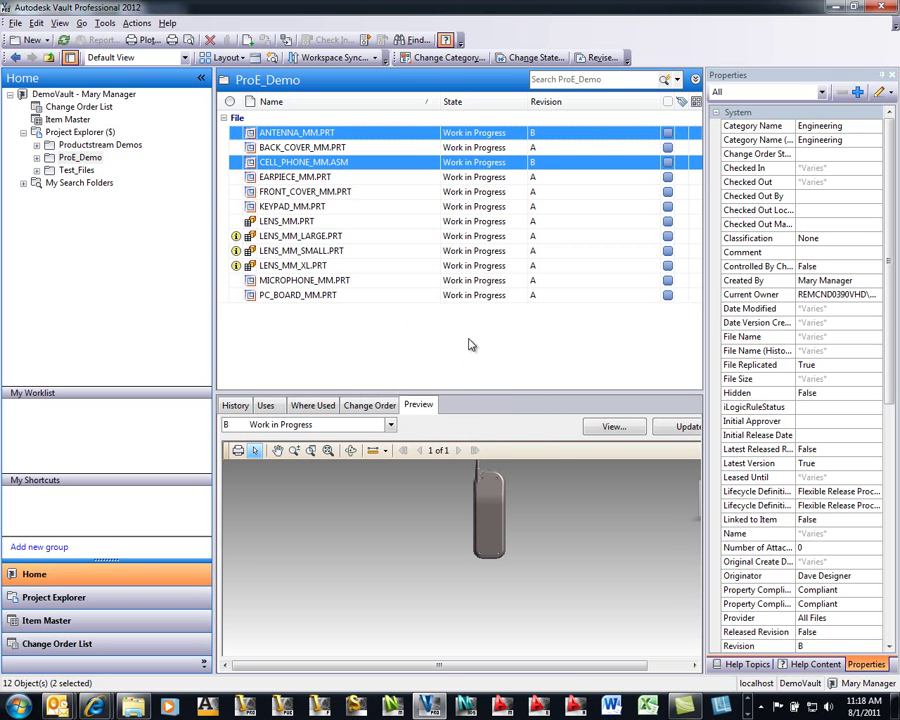
# Refresh the ProE_Demo files, preview CELL_PHONE_MM.ASM, and open it in a separate View window
pyautogui.click(63, 40)
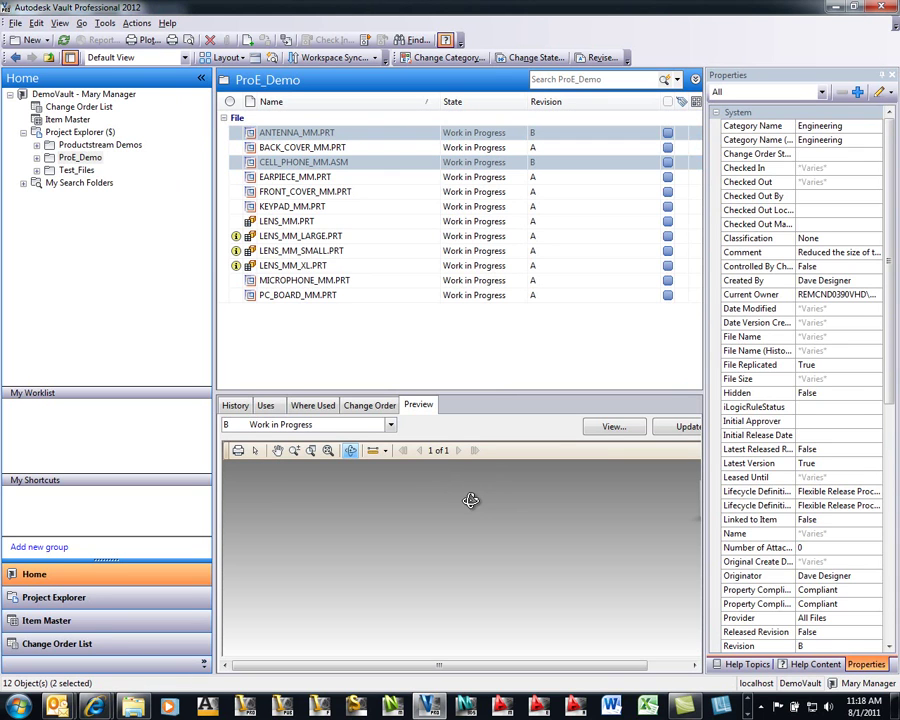
pyautogui.moveTo(488, 500); pyautogui.dragTo(257, 560)
pyautogui.scroll(5, 373, 560)
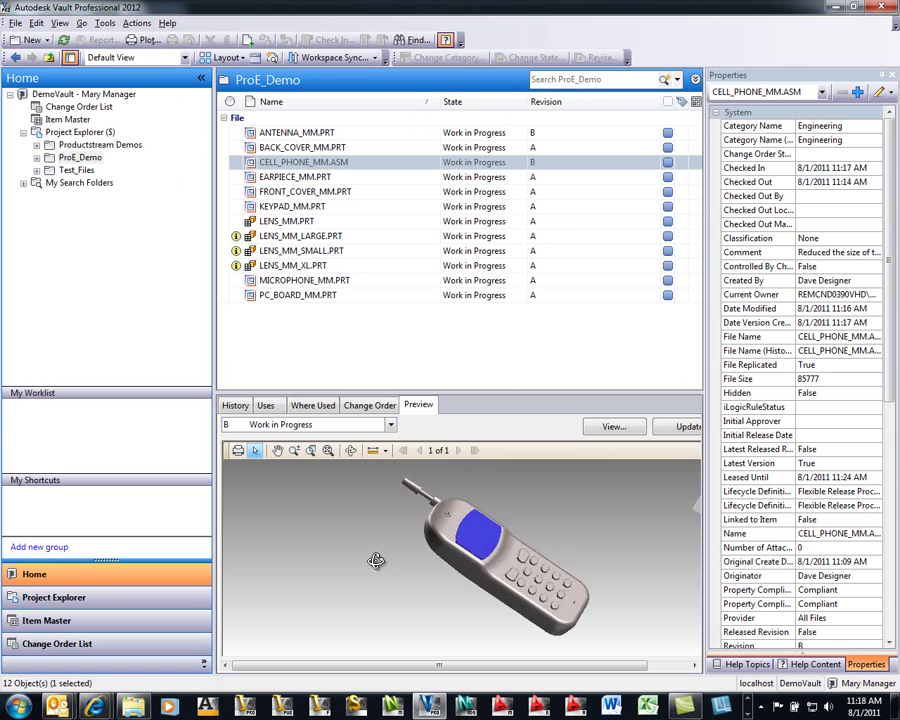
pyautogui.scroll(-2, 378, 558)
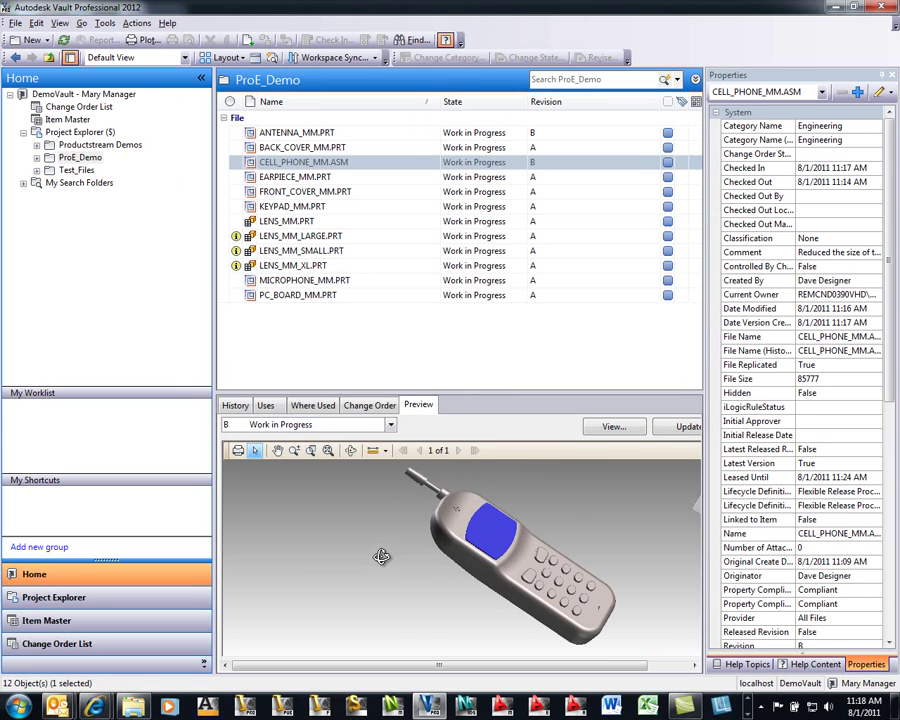
pyautogui.rightClick(303, 162)
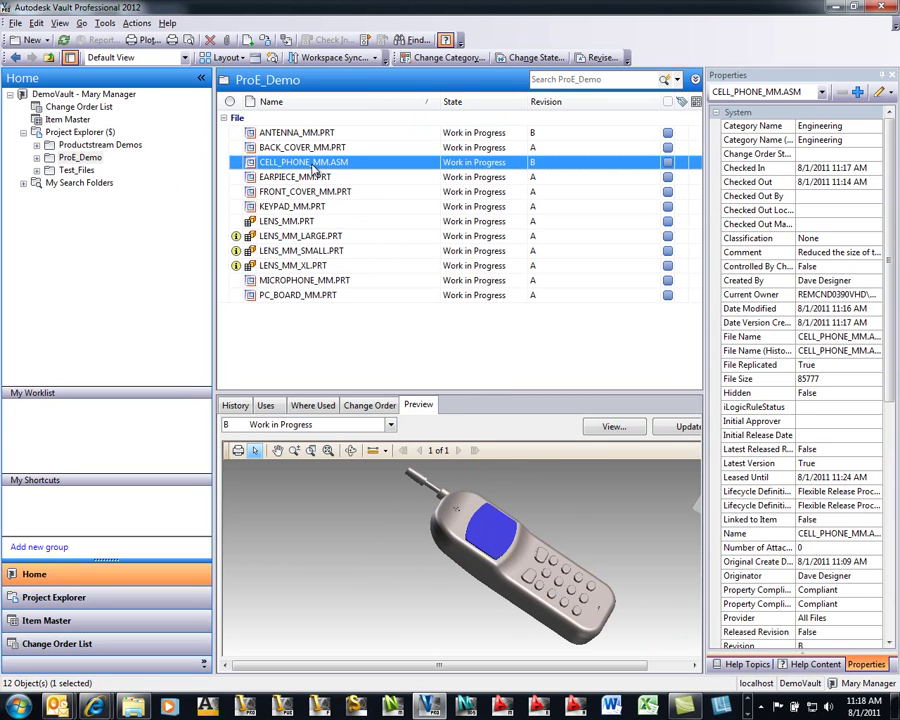
pyautogui.click(340, 190)
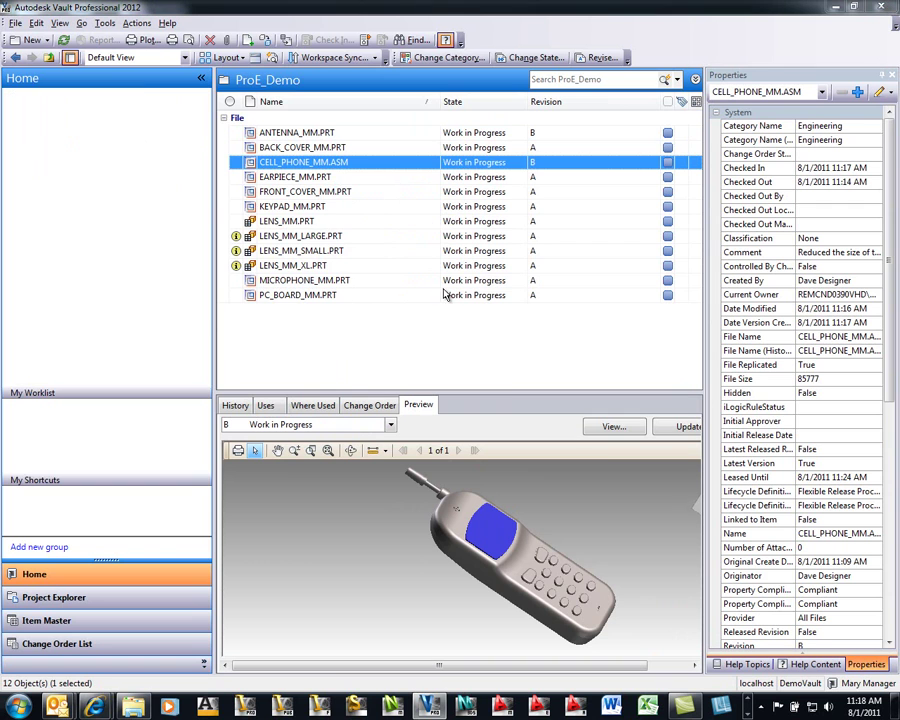
pyautogui.moveTo(314, 46); pyautogui.dragTo(457, 155)
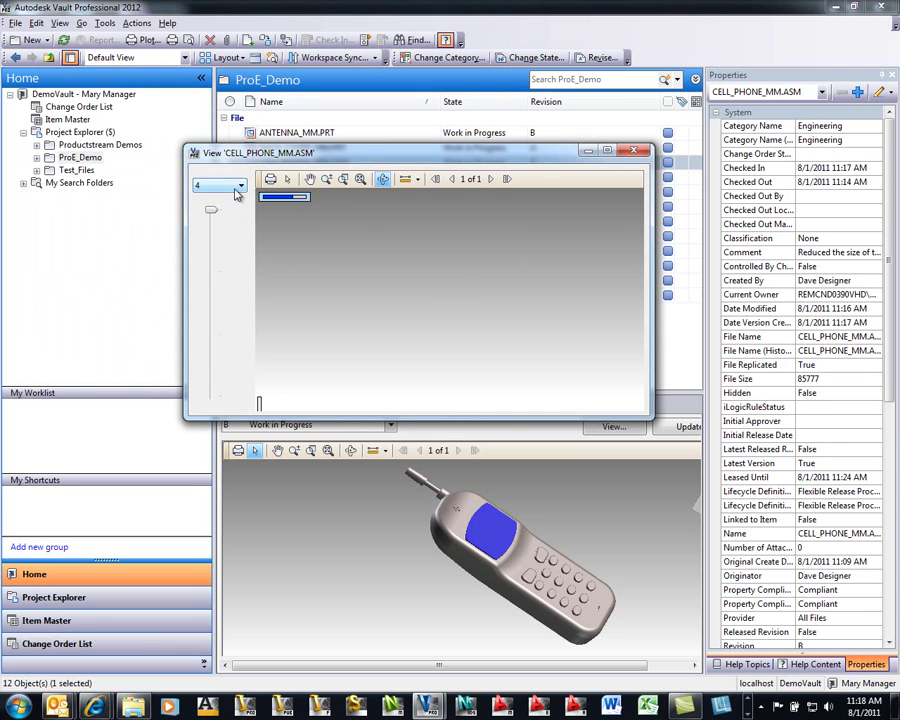
# Display revision A of CELL_PHONE_MM.ASM in the View window and orbit it to a tilted view
pyautogui.click(237, 190)
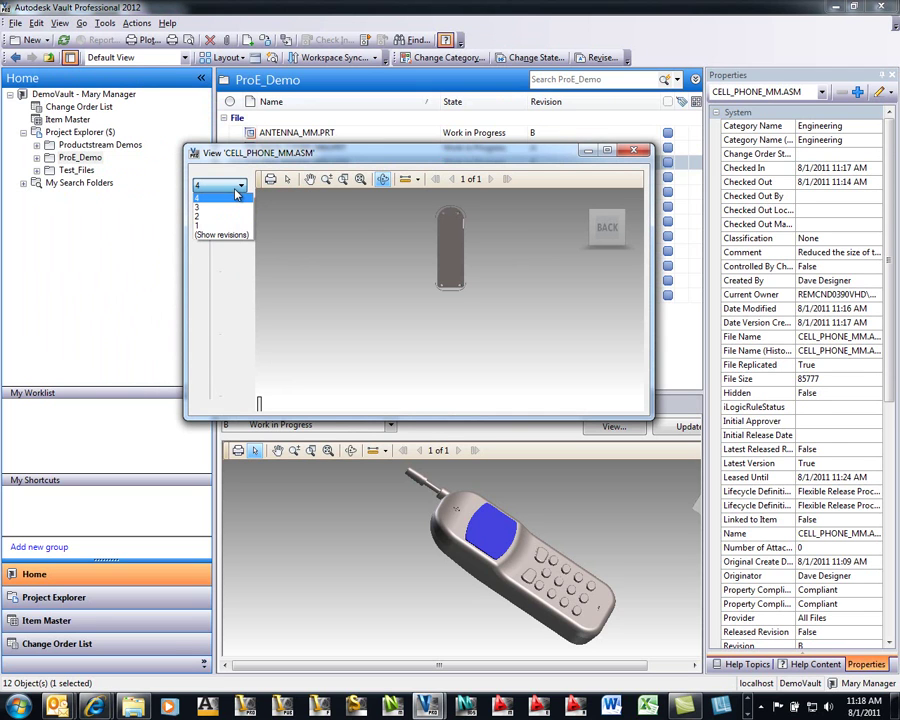
pyautogui.click(223, 236)
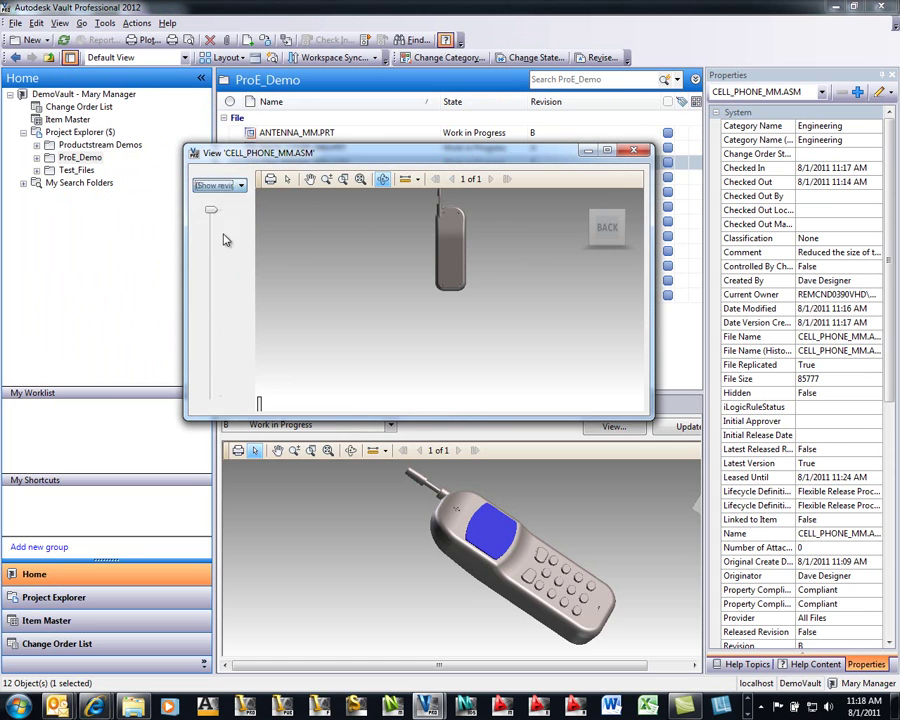
pyautogui.click(215, 186)
pyautogui.click(213, 207)
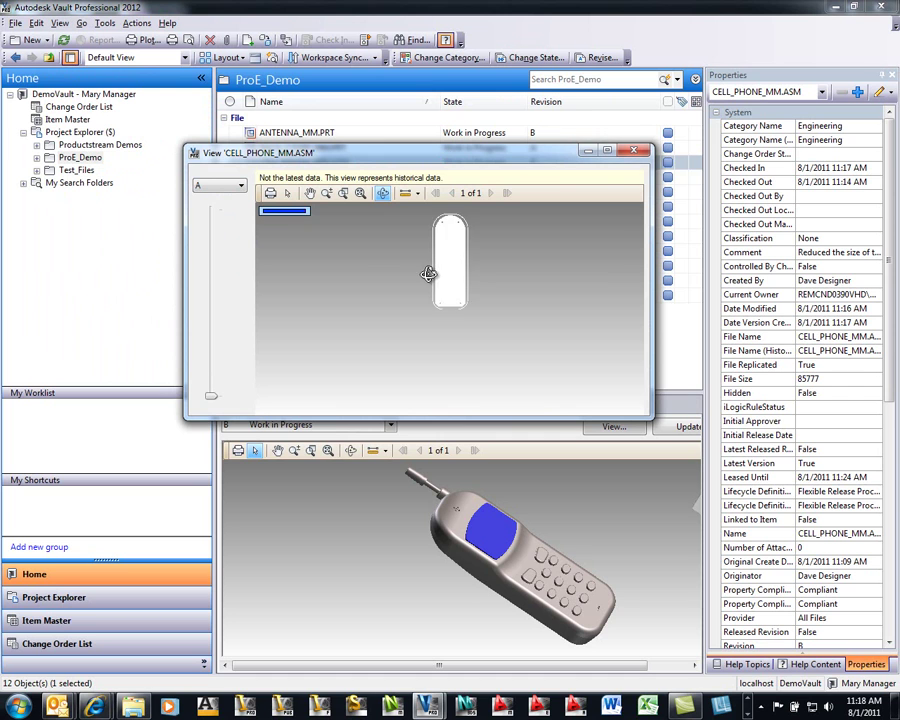
pyautogui.moveTo(393, 253); pyautogui.dragTo(293, 269)
pyautogui.scroll(5, 362, 215)
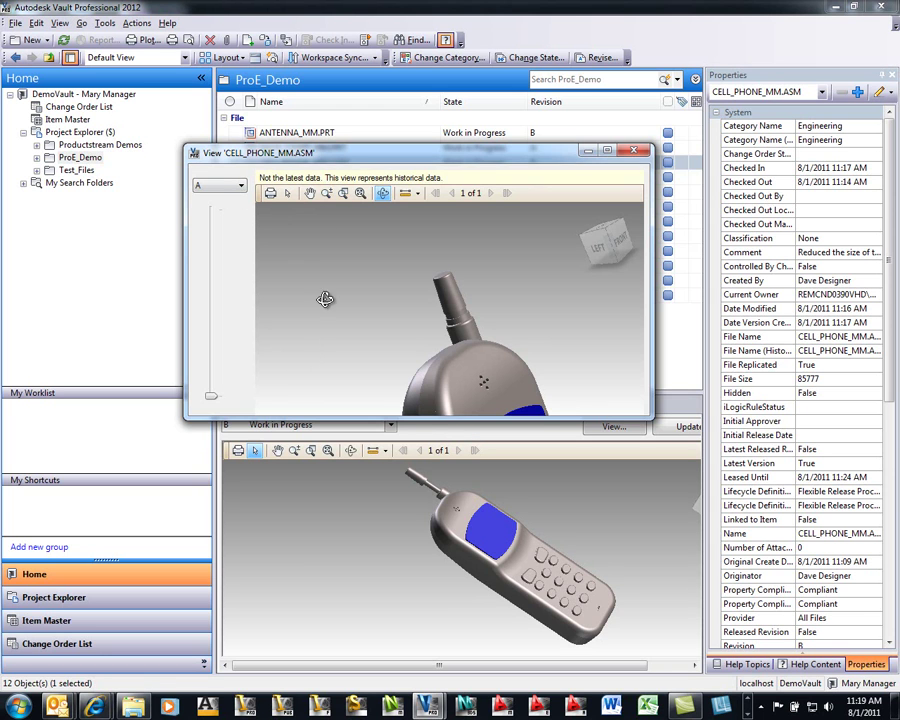
pyautogui.moveTo(371, 163); pyautogui.dragTo(372, 144)
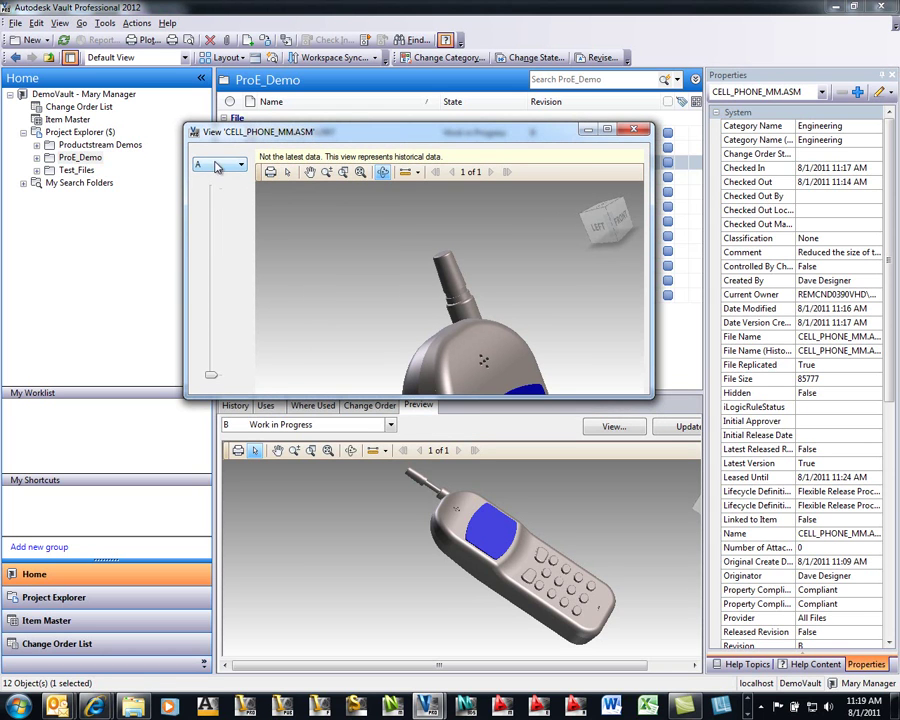